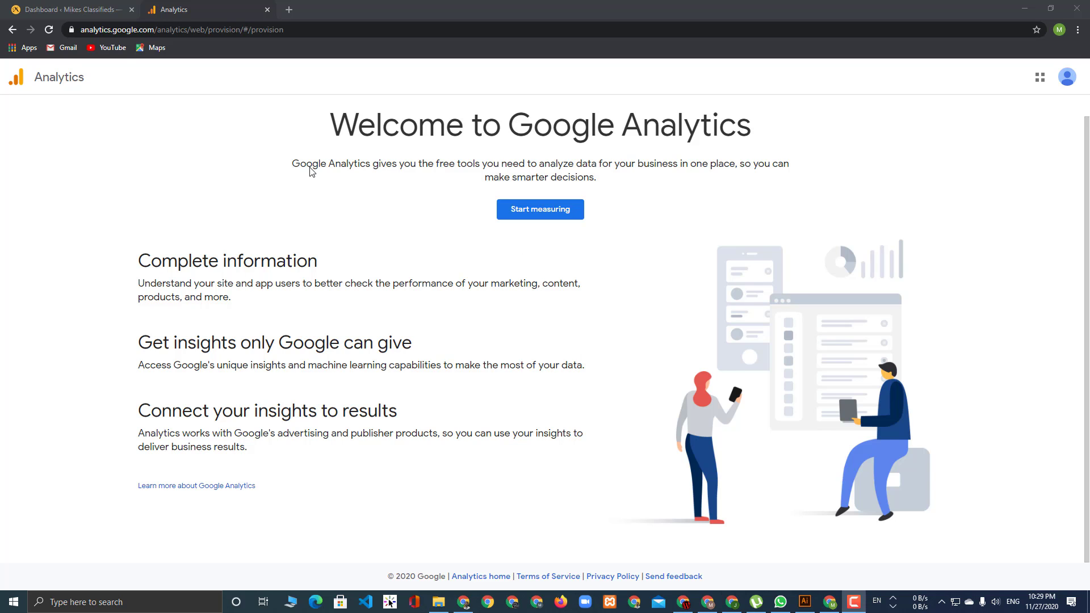
left_click(71, 9)
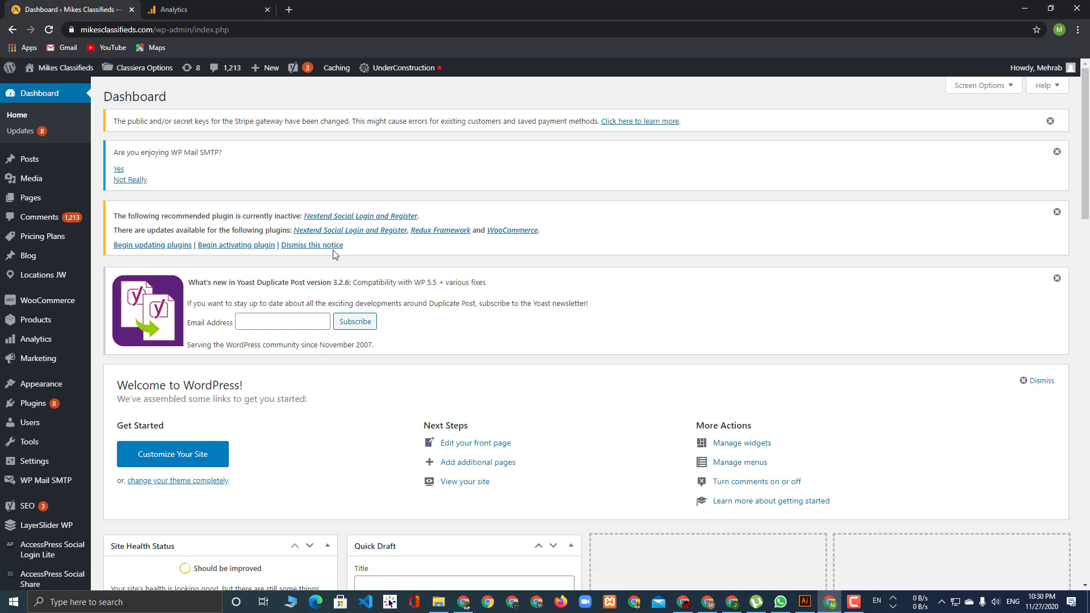
left_click(202, 10)
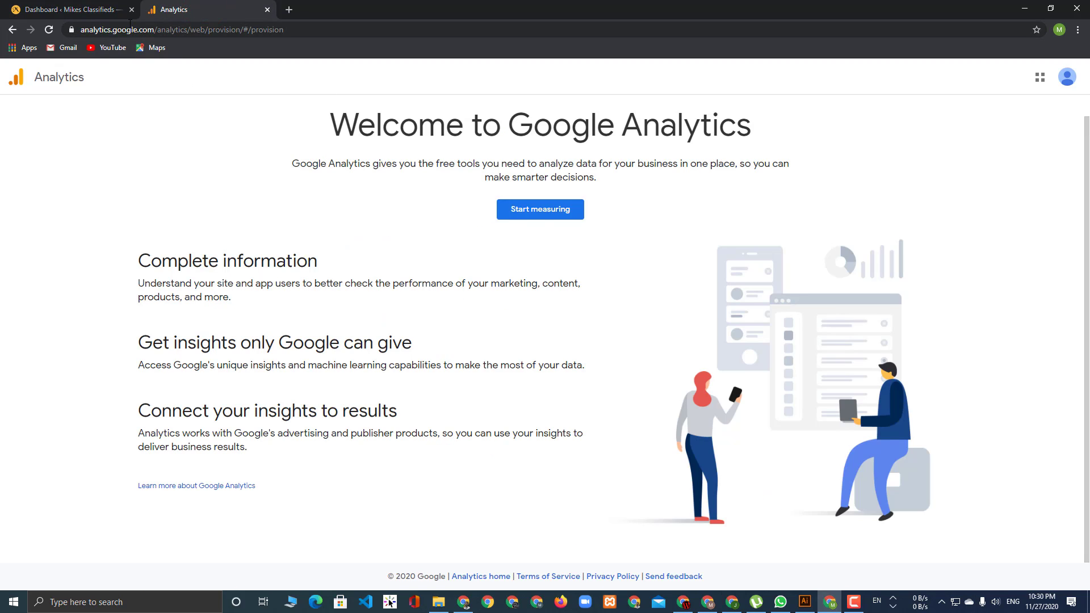
left_click(74, 10)
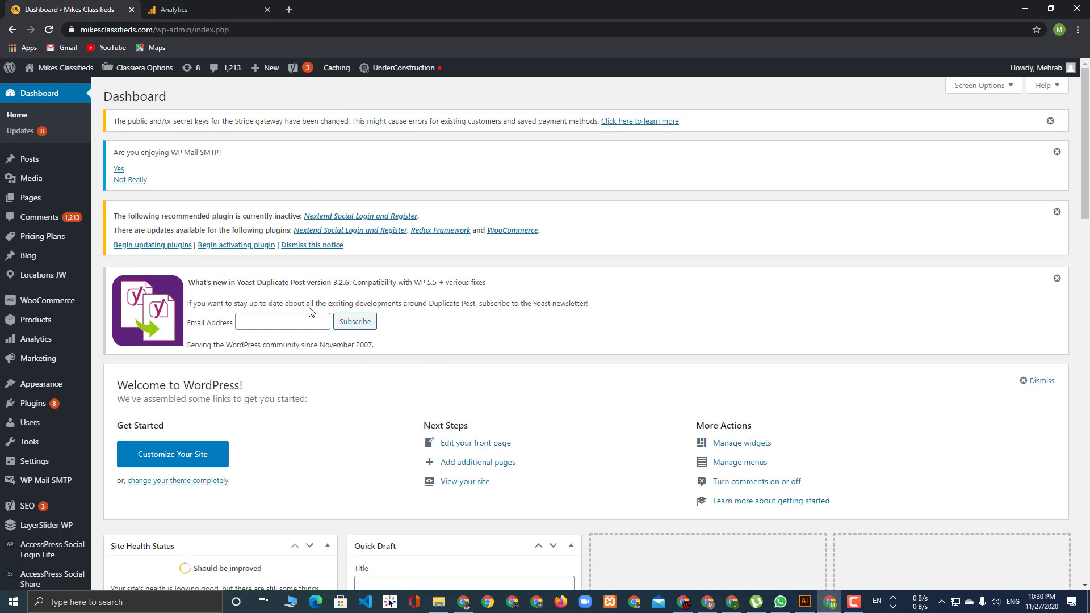
left_click(171, 7)
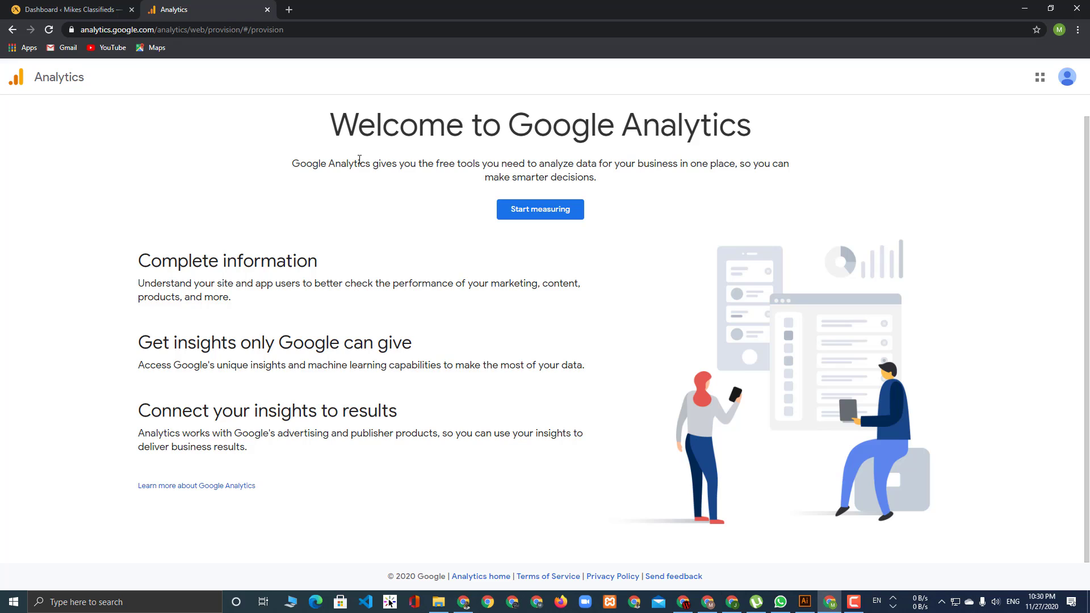
Start the Google Analytics account setup, name the account Mikeclassifieds and continue with the data sharing options left selected.
left_click(540, 210)
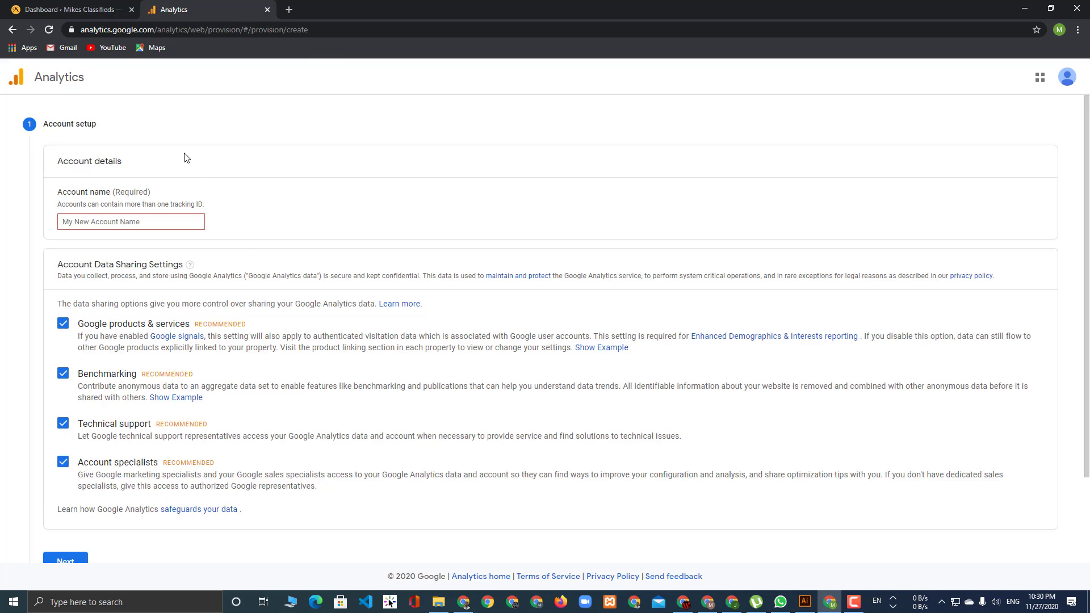
left_click(101, 223)
left_click(106, 228)
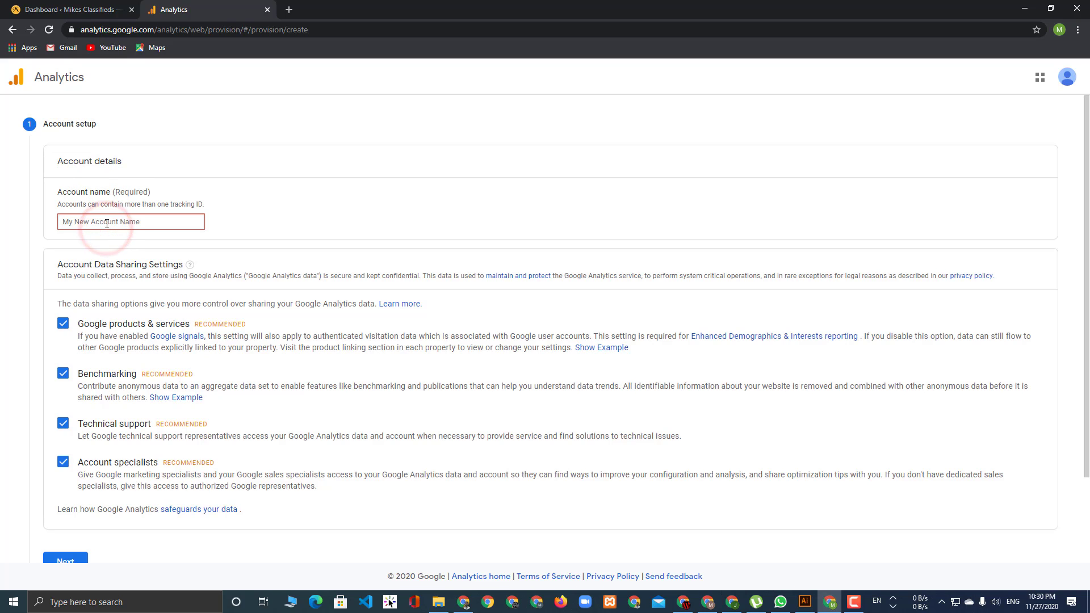
type("Mik")
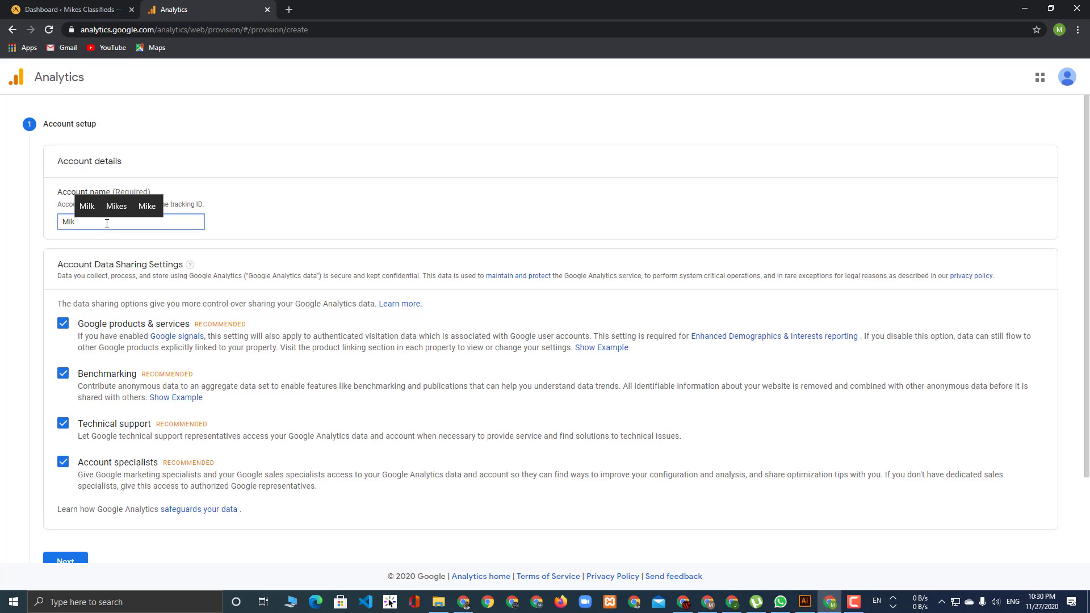
type("ec")
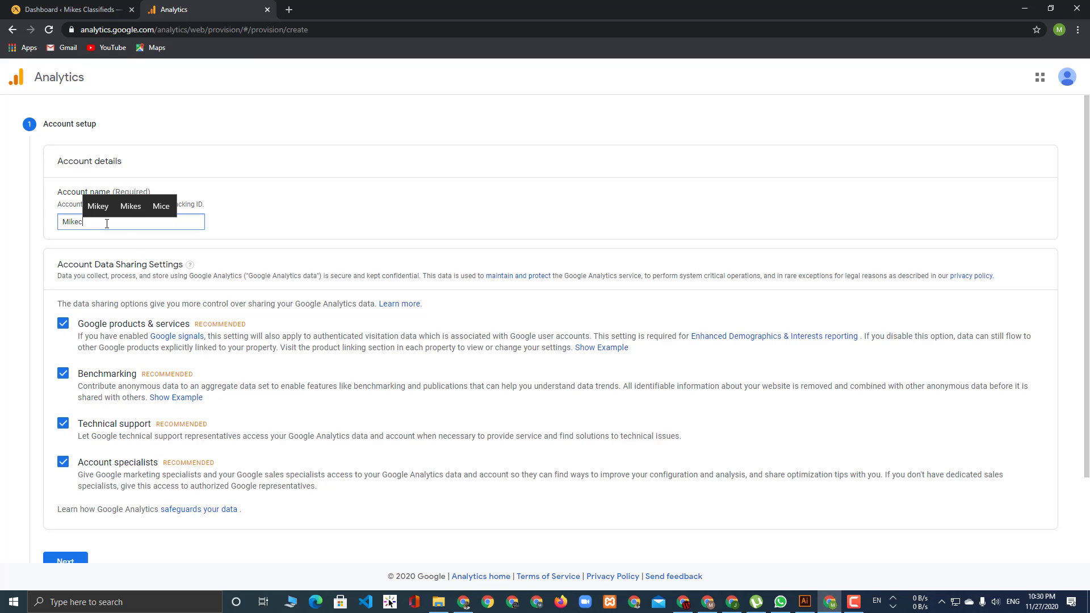
type("lassif")
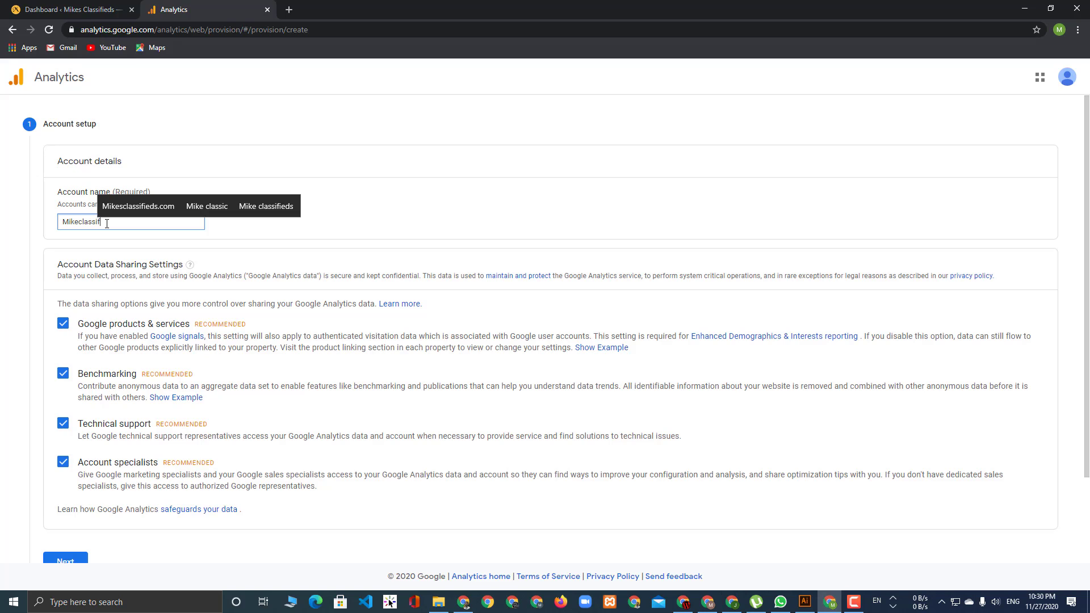
type("ied")
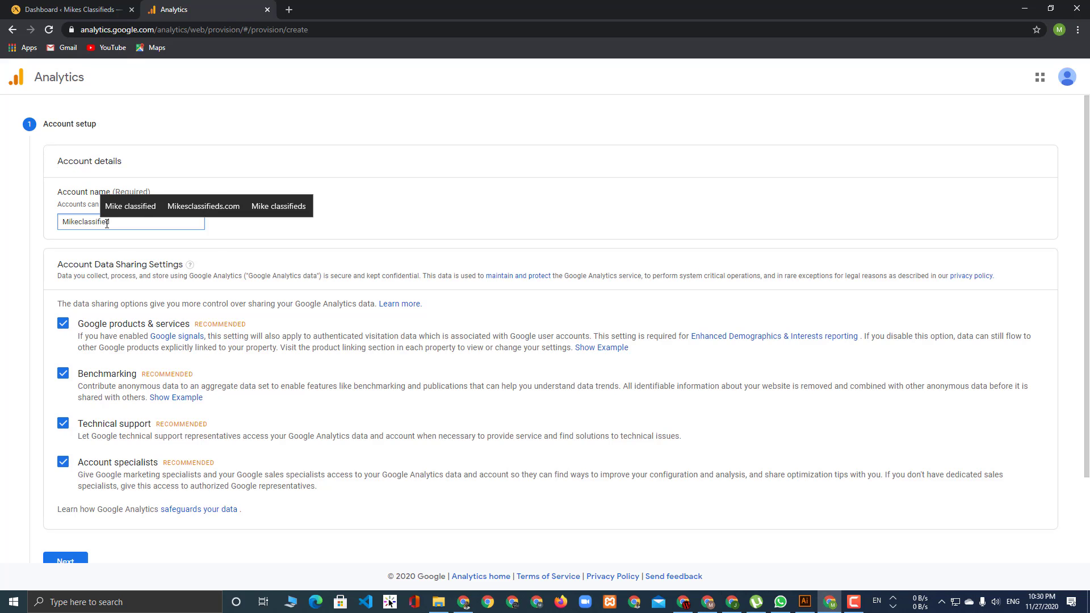
type("s")
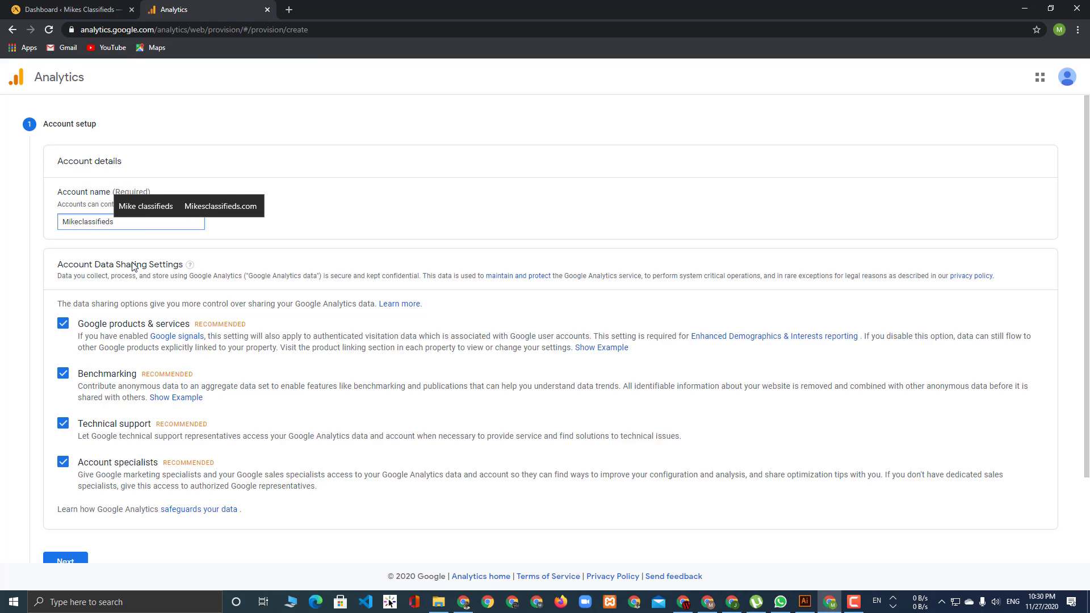
scroll(119, 301, "down", 2)
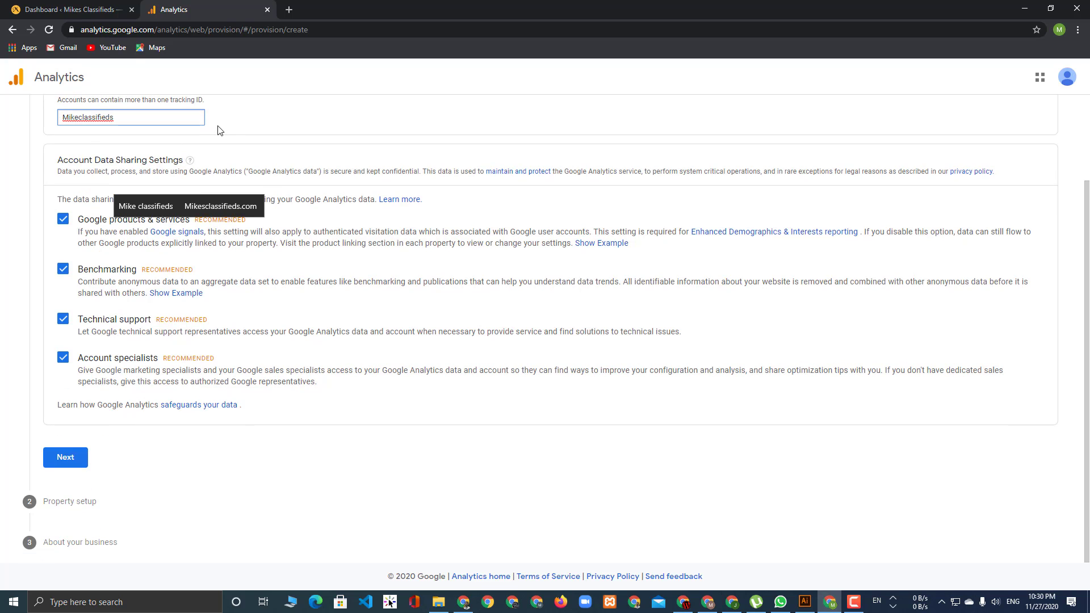
left_click(219, 126)
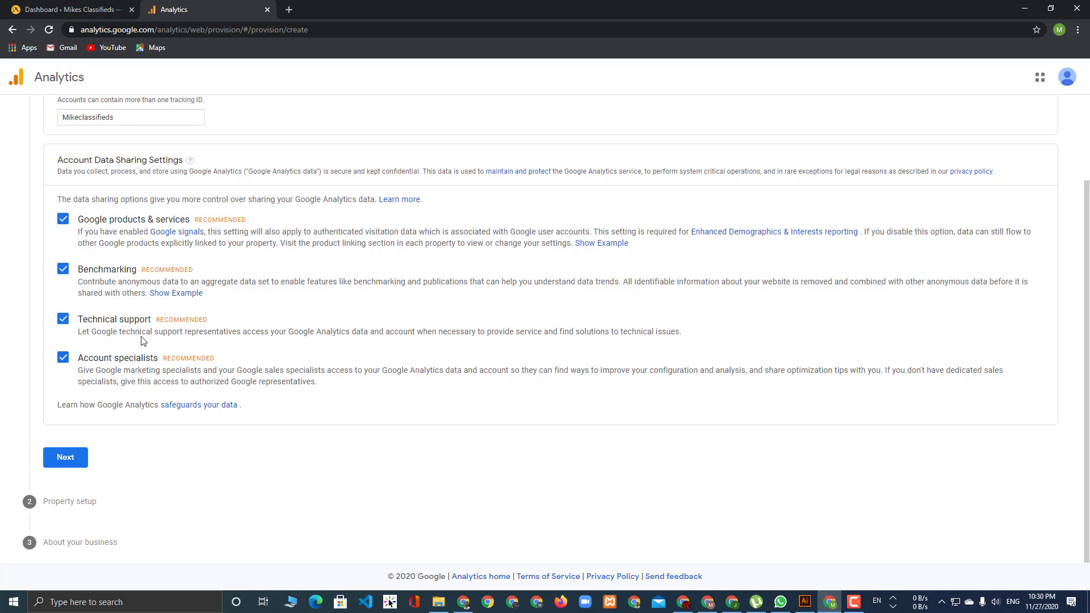
left_click(55, 457)
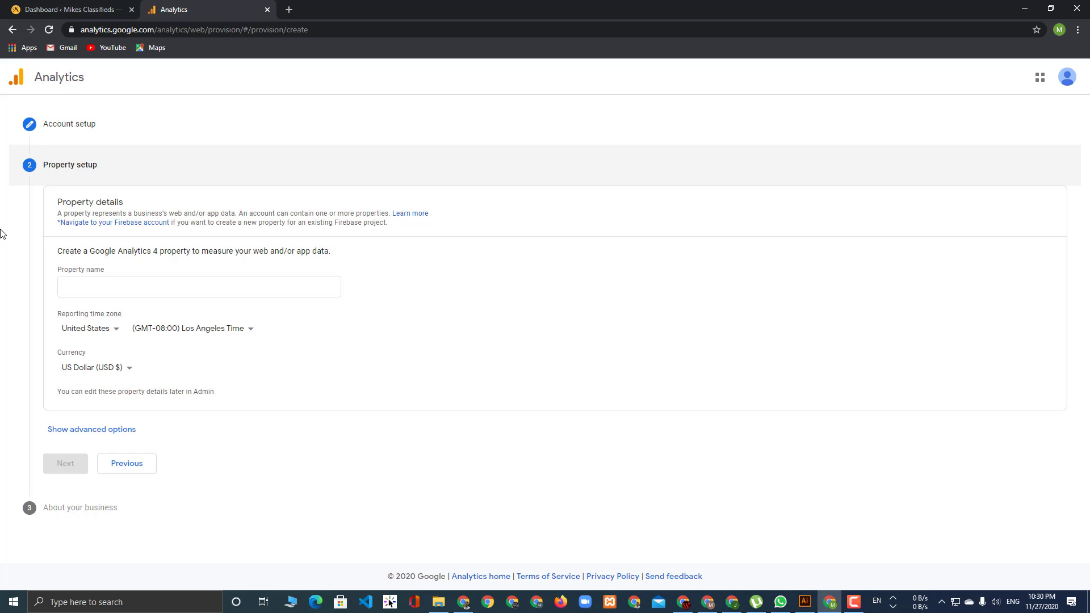
Name the property Mikeclassifieds and continue to the business information.
left_click(94, 289)
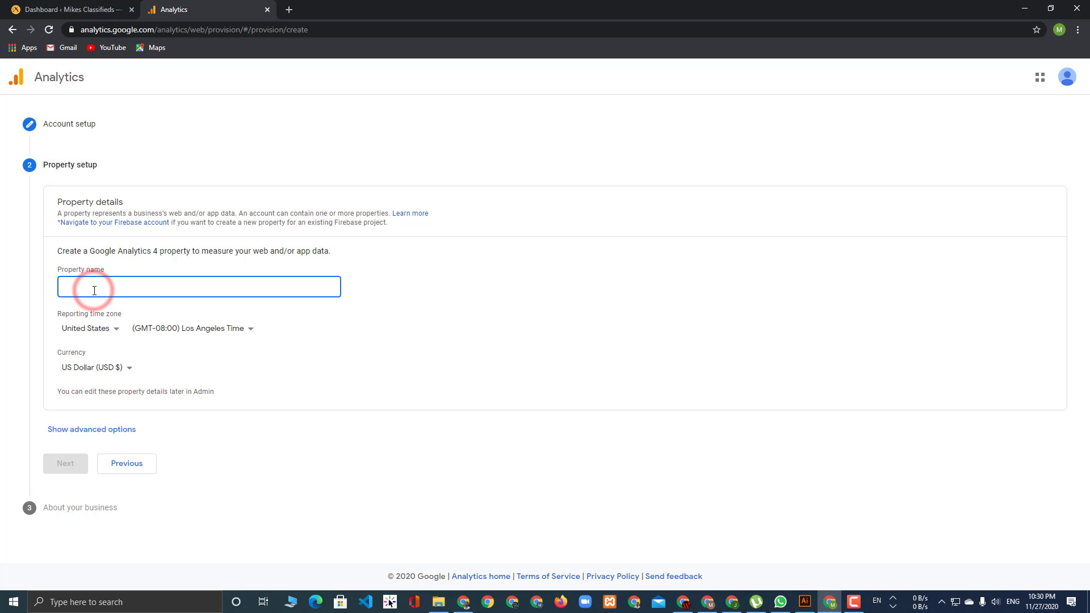
type("Mike")
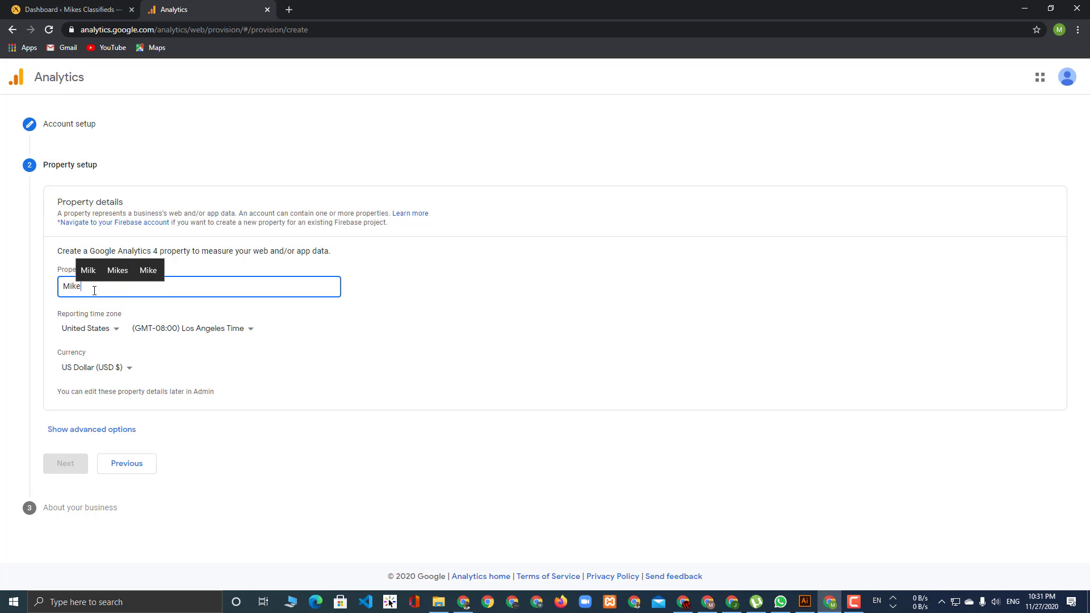
type("cla")
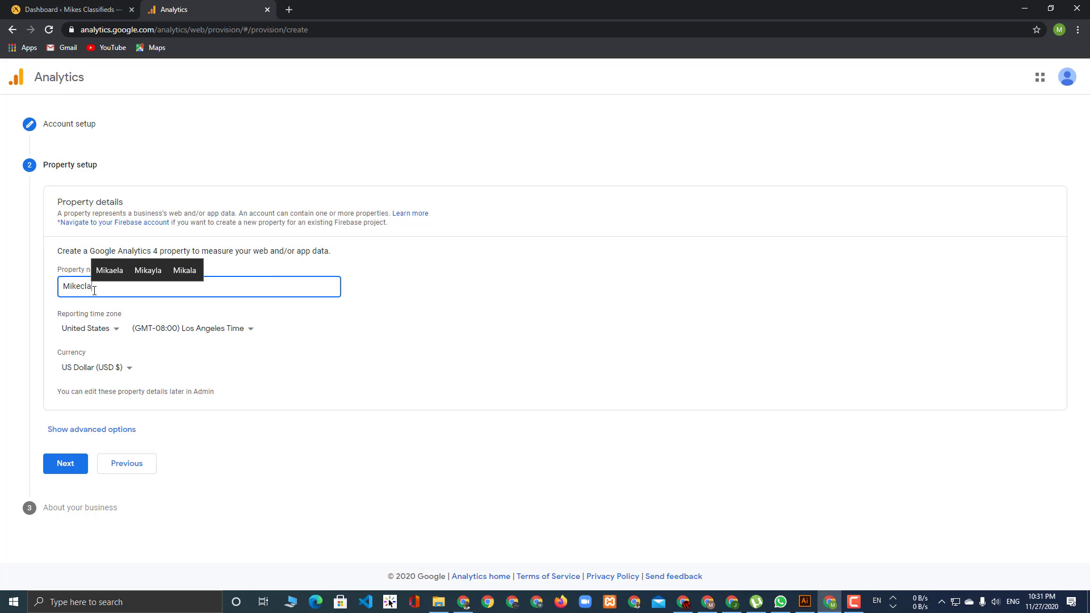
type("s")
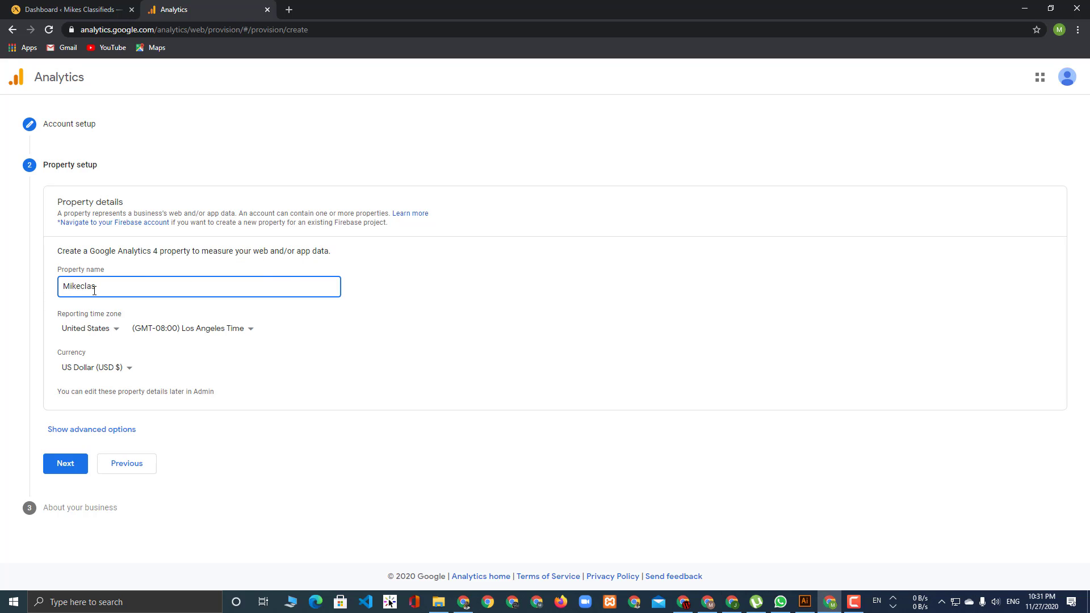
type("sifi")
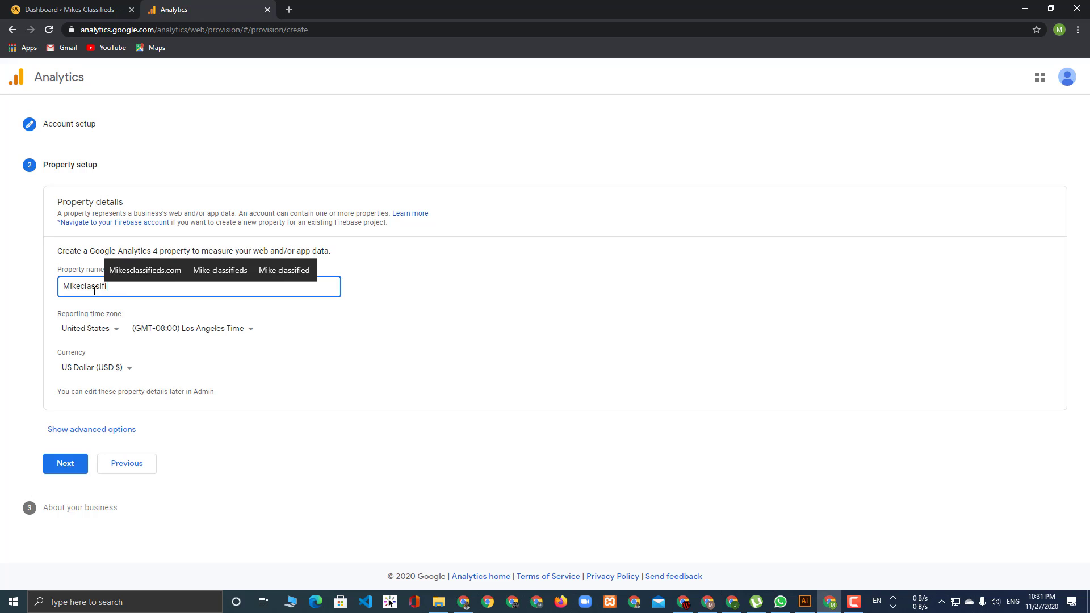
type("eds")
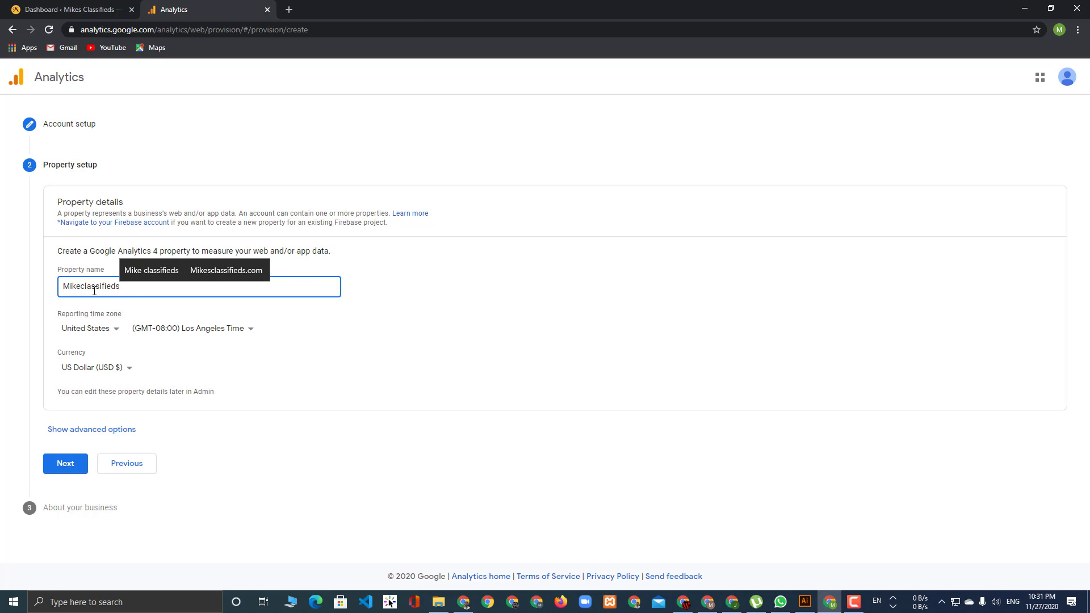
left_click(66, 463)
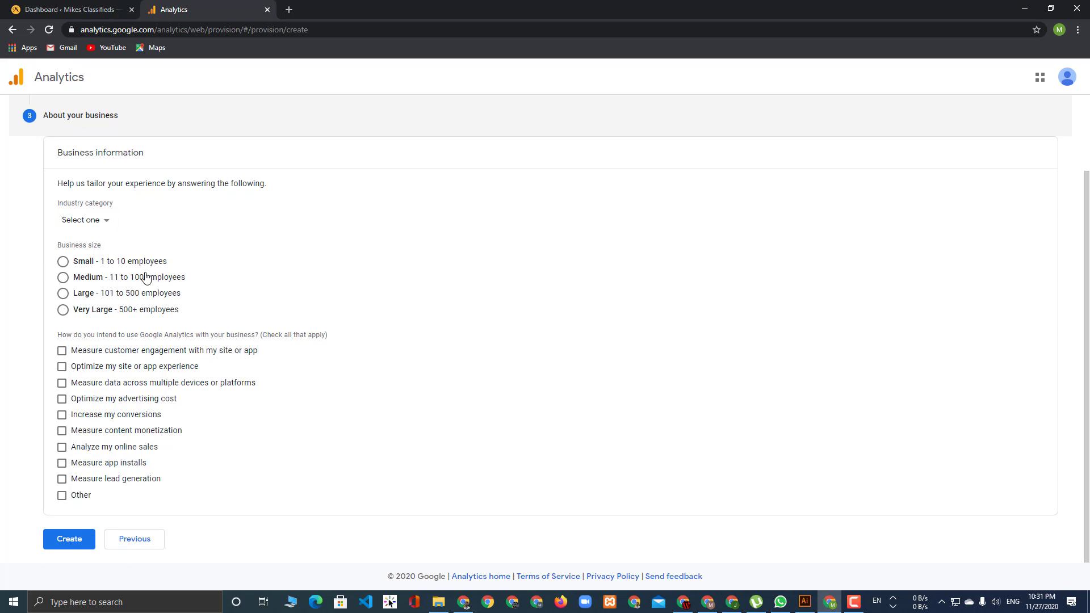
Set the business size to Small - 1 to 10 employees and select every intended use of Analytics except Other.
left_click(62, 261)
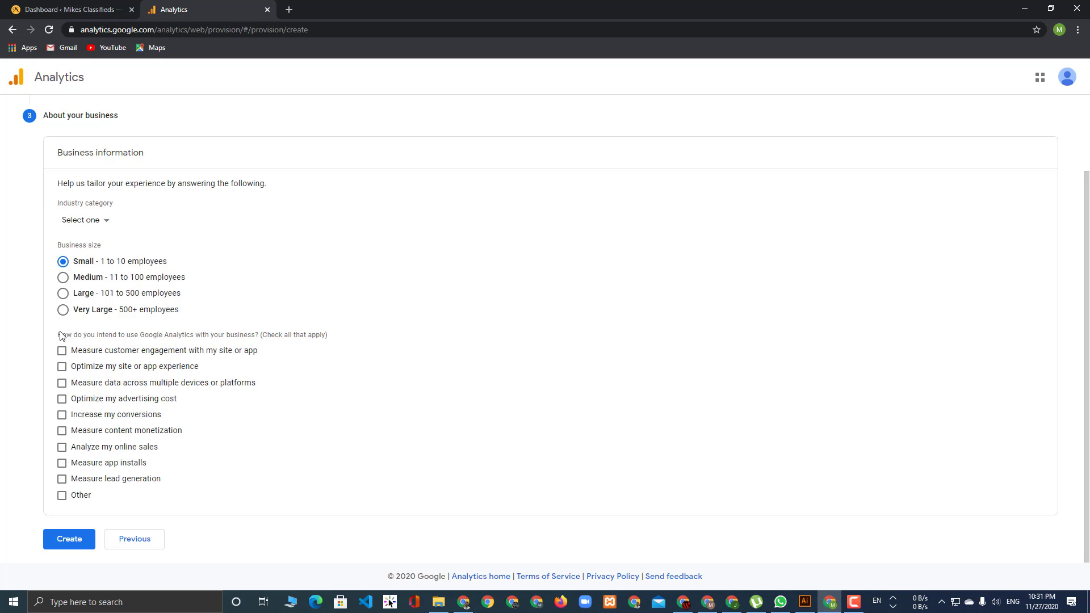
left_click(62, 350)
left_click(62, 367)
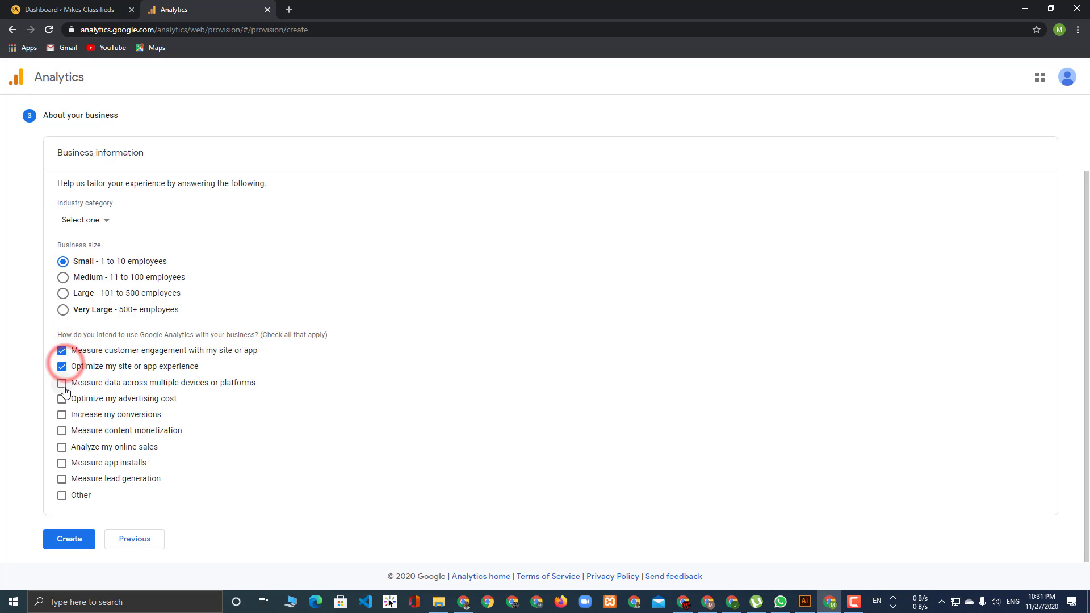
left_click(62, 383)
left_click(62, 398)
left_click(61, 415)
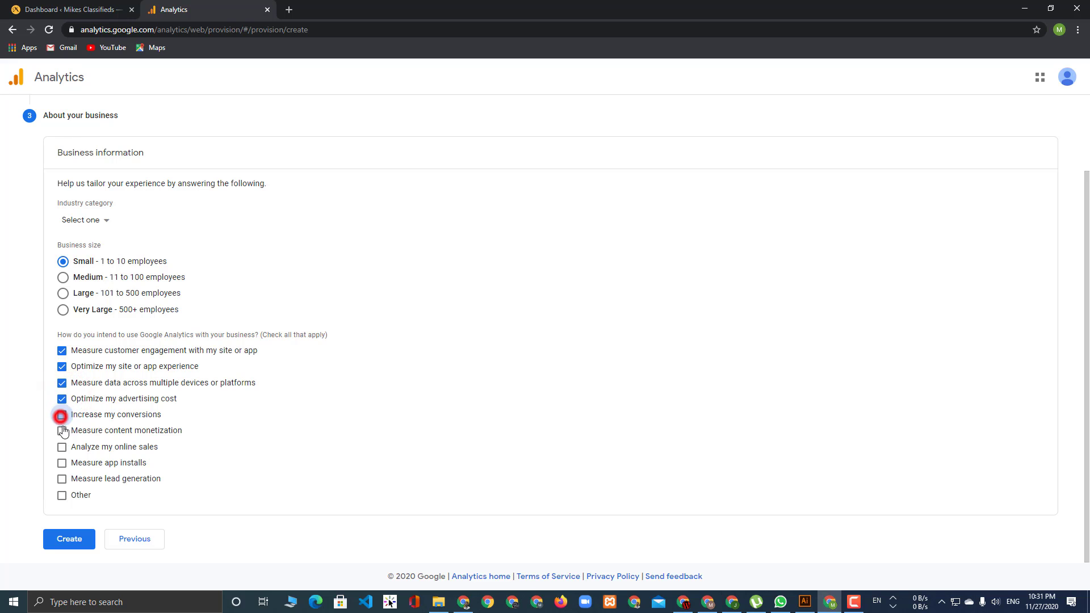
left_click(62, 431)
left_click(62, 447)
left_click(63, 463)
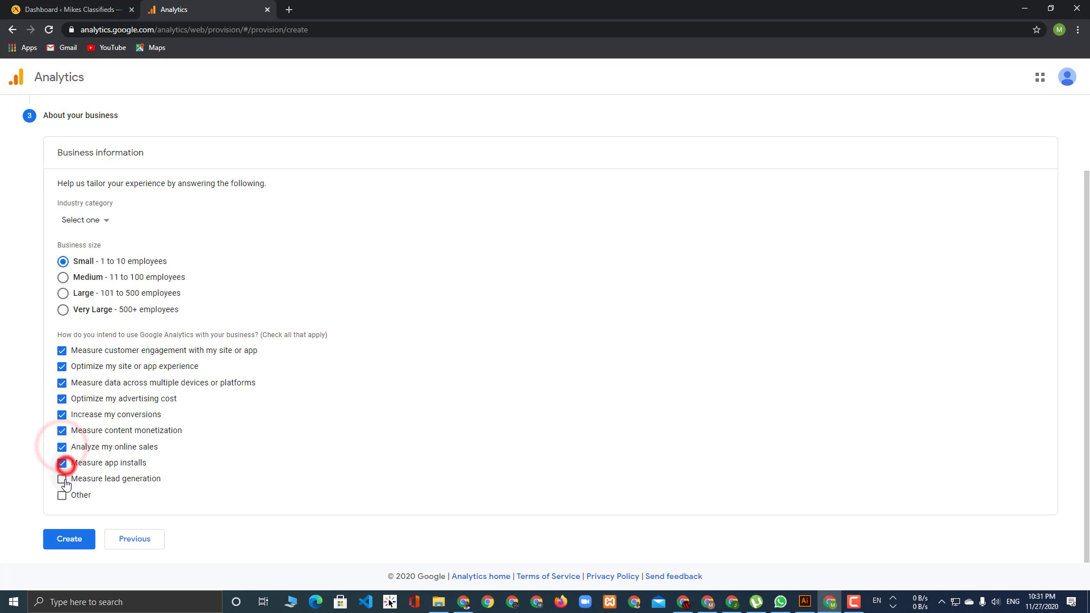
left_click(62, 479)
left_click(62, 495)
scroll(289, 473, "down", 1)
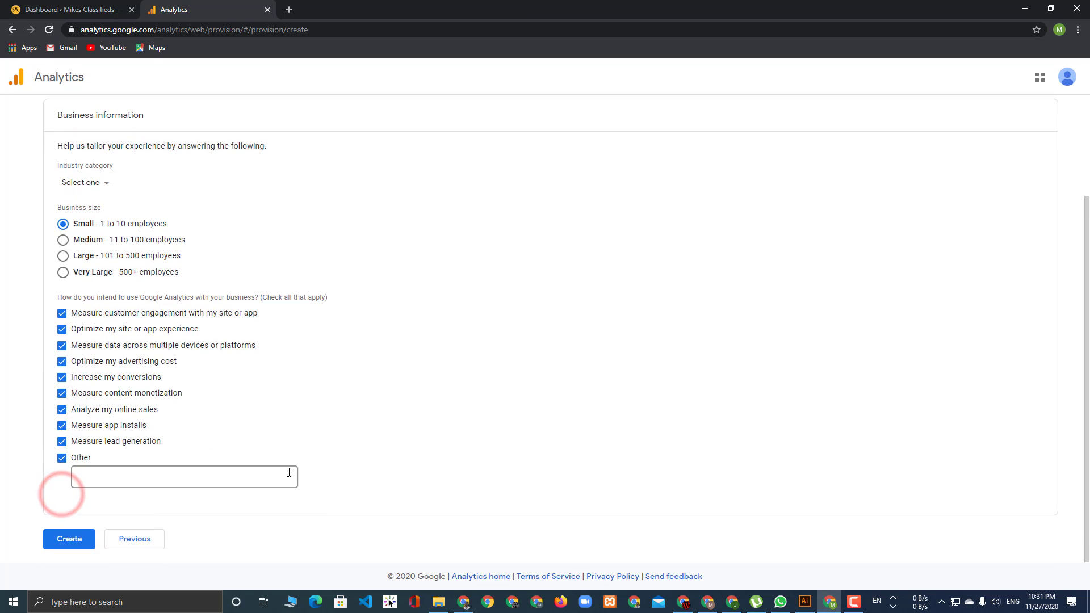
left_click(62, 458)
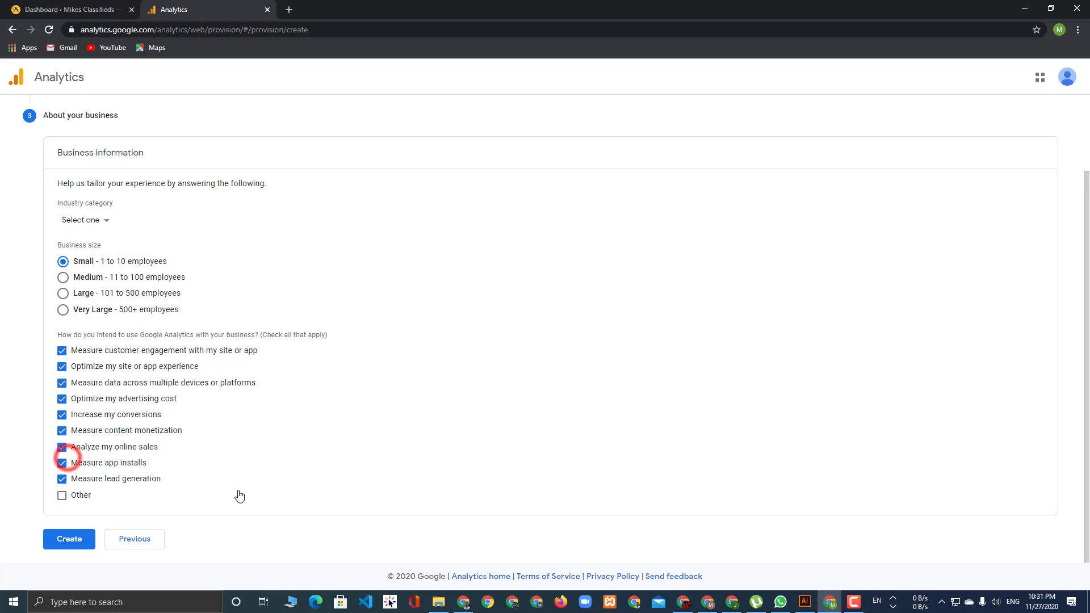
Create the account by accepting the terms of service and both data protection terms, and save the email preferences with all options unselected.
left_click(60, 546)
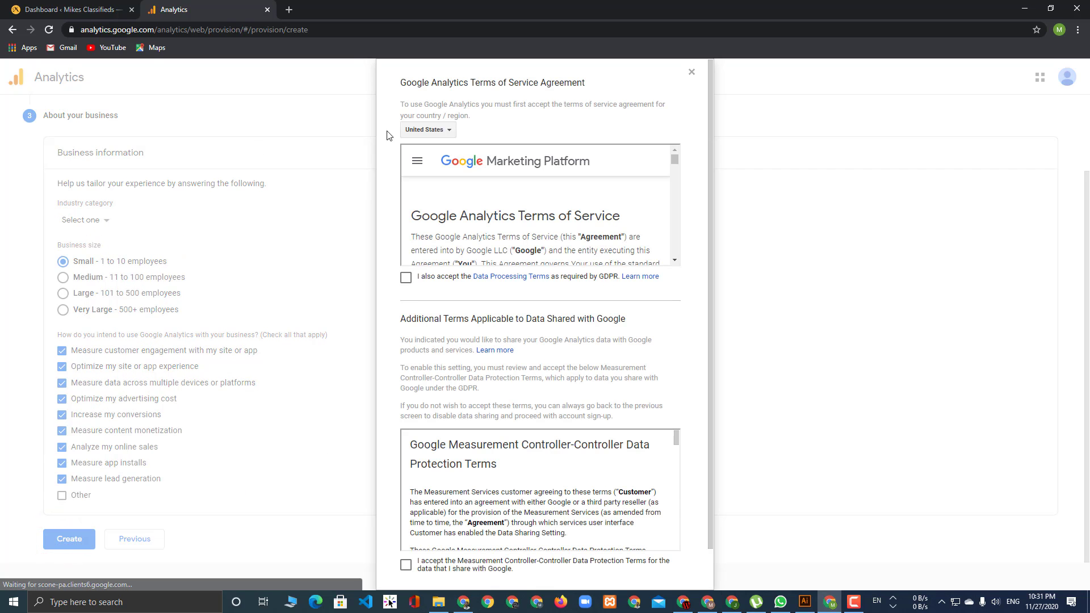
left_click(406, 277)
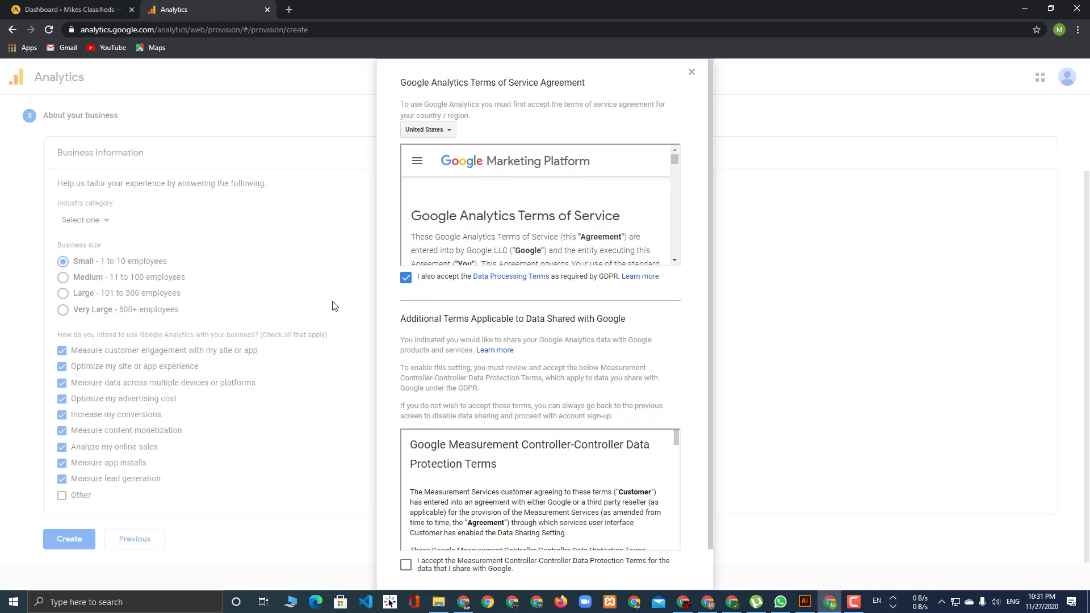
scroll(505, 380, "down", 1)
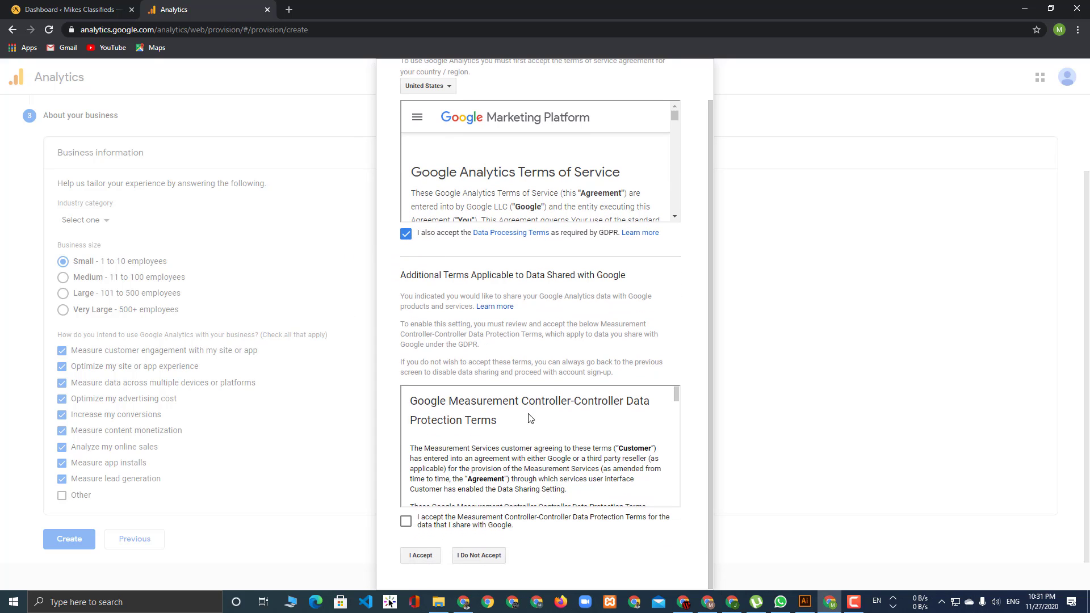
left_click(405, 522)
left_click(416, 556)
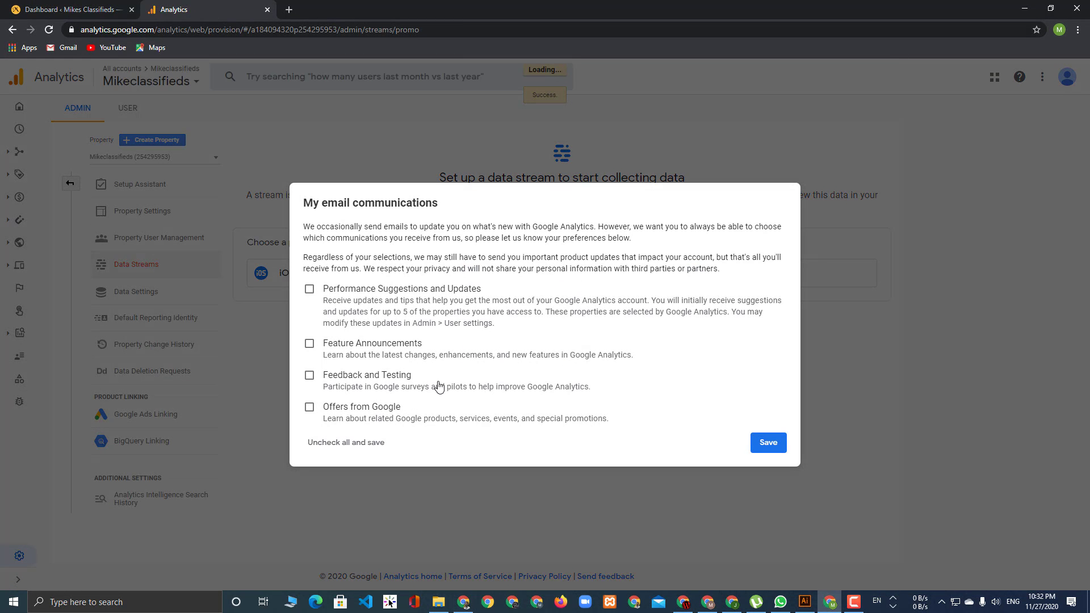
left_click(767, 443)
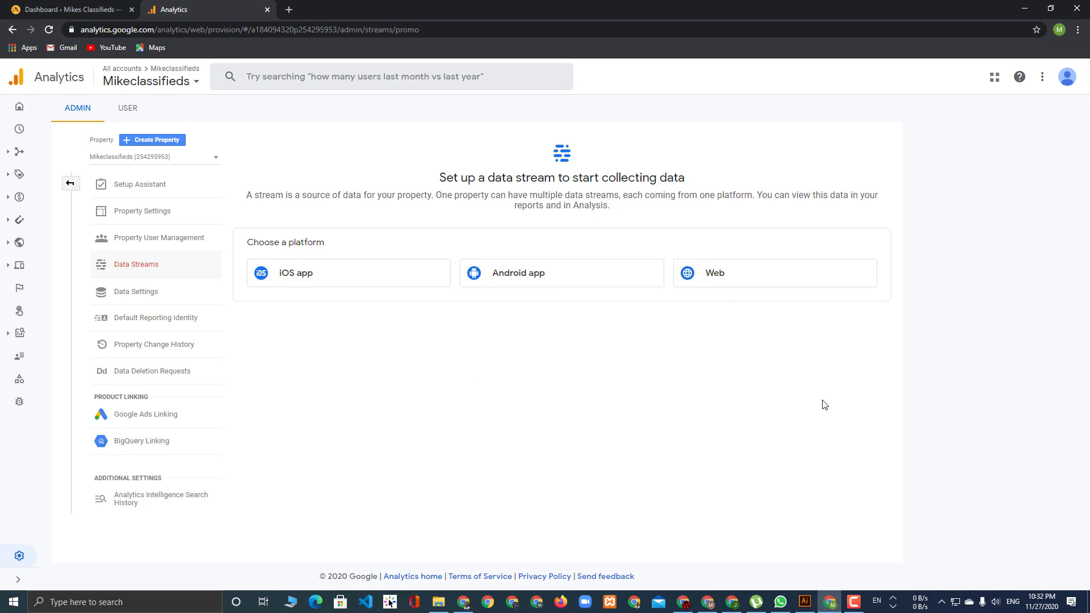
Start a Web data stream and copy the domain mikesclassifieds.com from the address of the WordPress dashboard.
left_click(769, 280)
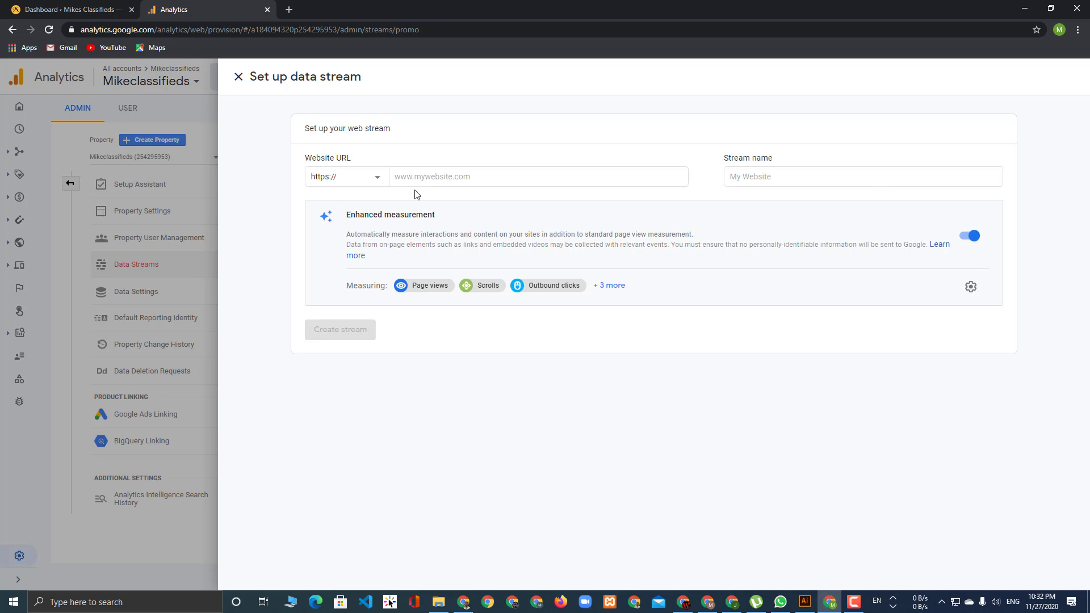
left_click(76, 9)
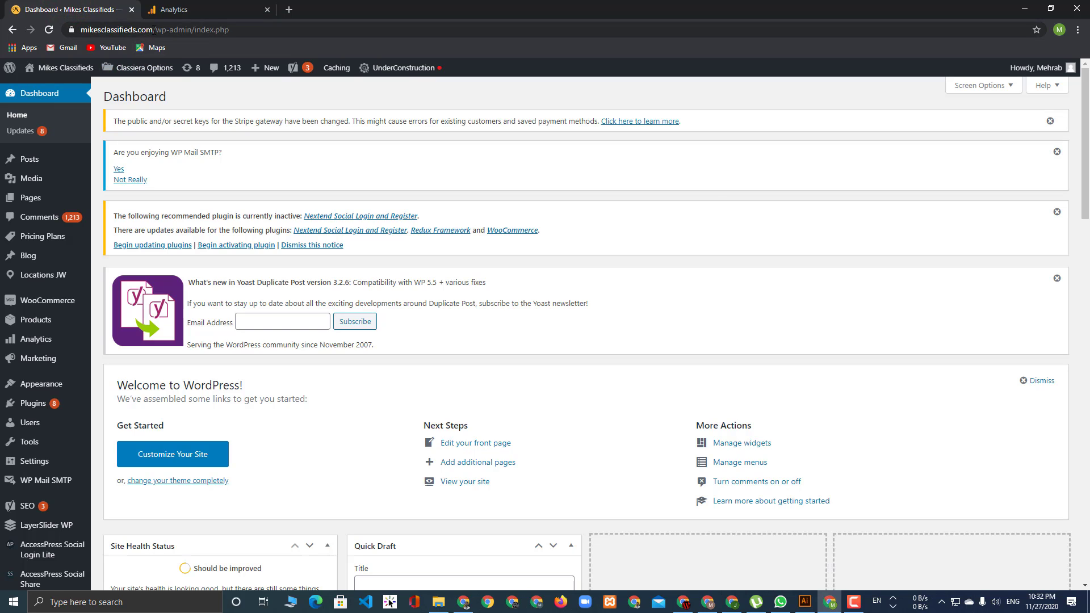
left_click_drag(153, 30, 183, 24)
key("ctrl+c")
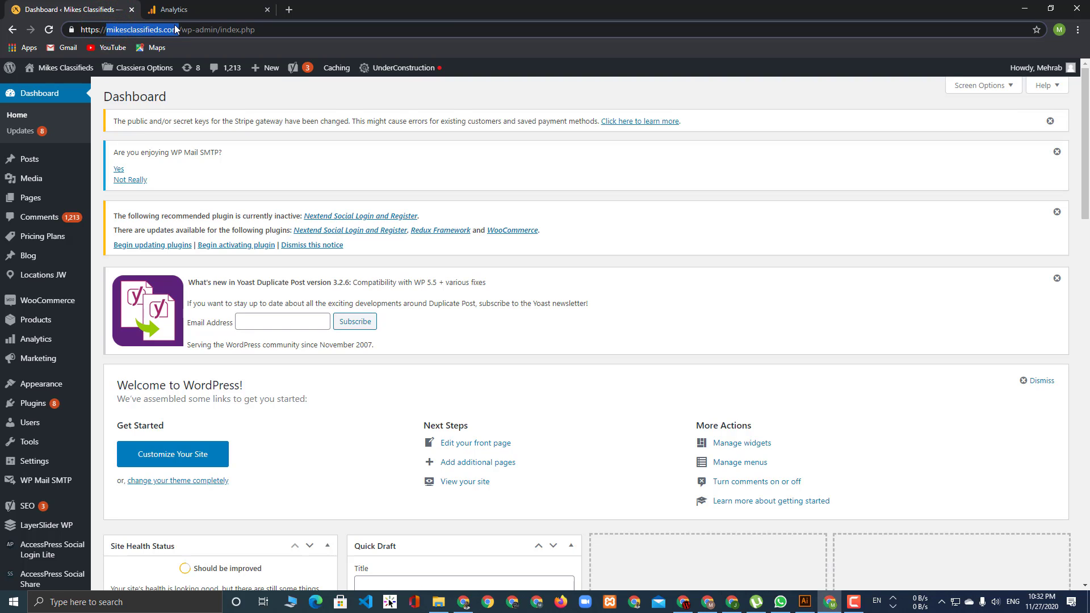
Switch to Google Analytics and enter mikesclassifieds.com as the website URL of the web stream.
left_click(174, 9)
left_click(488, 180)
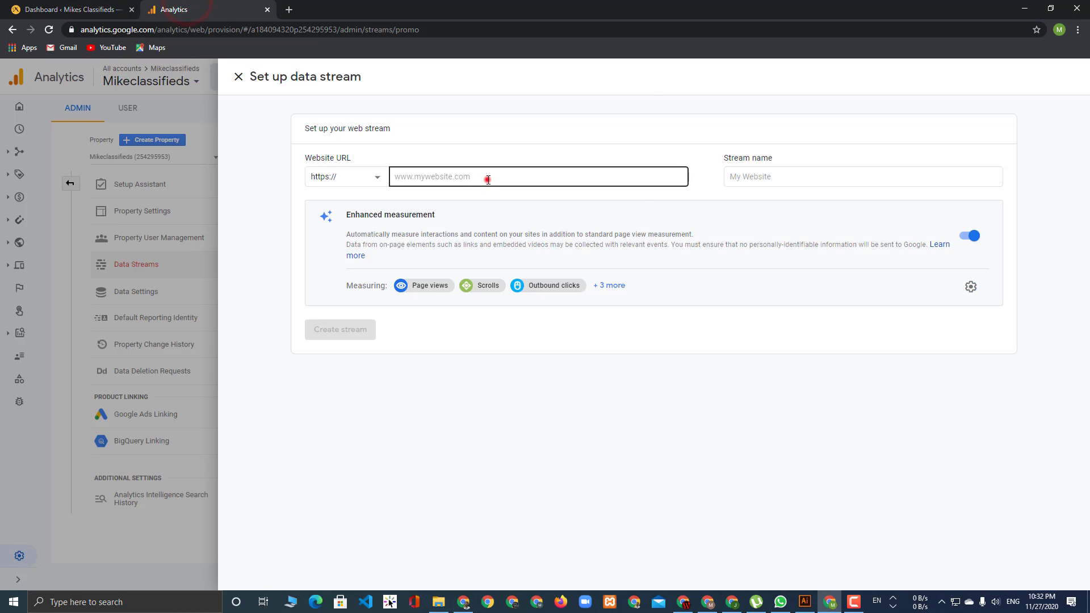
key("ctrl+v")
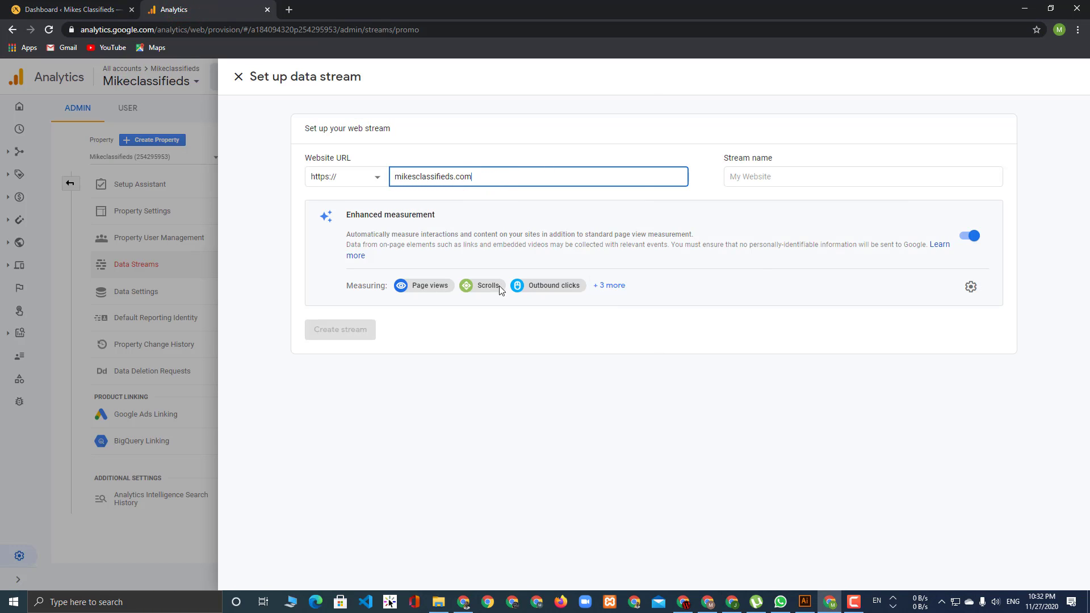
Name the web stream Mikesclassifieds and create it.
left_click(765, 175)
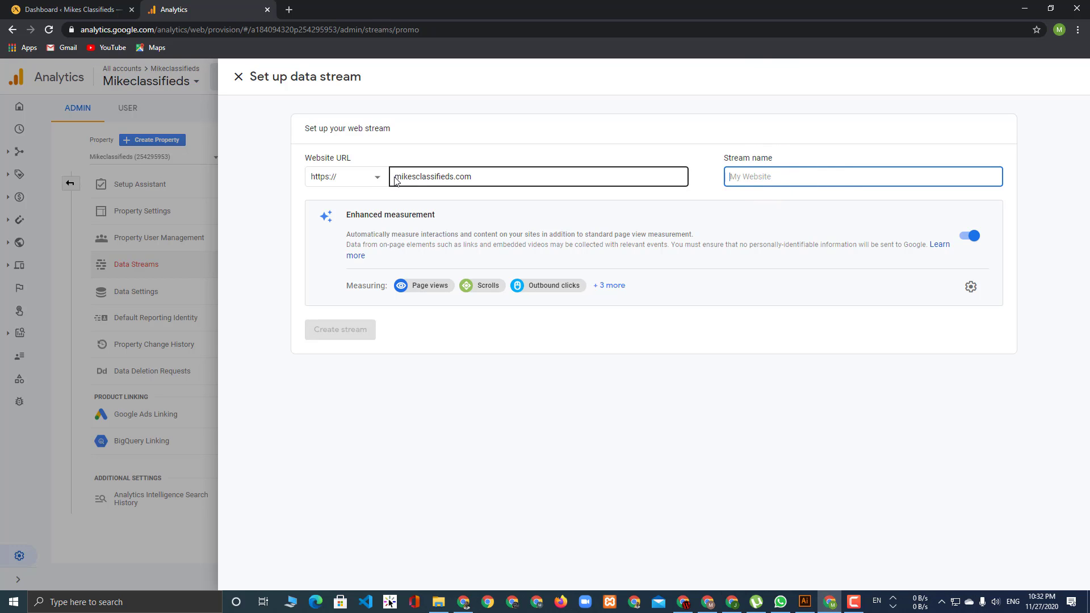
left_click_drag(396, 177, 451, 176)
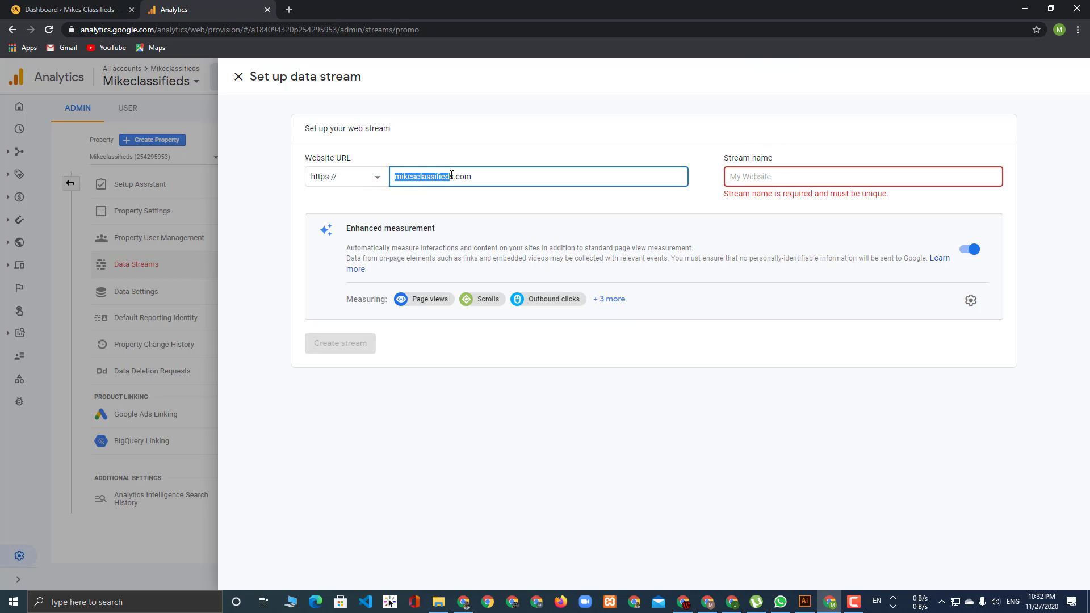
left_click(788, 178)
type("mikesclassifieds")
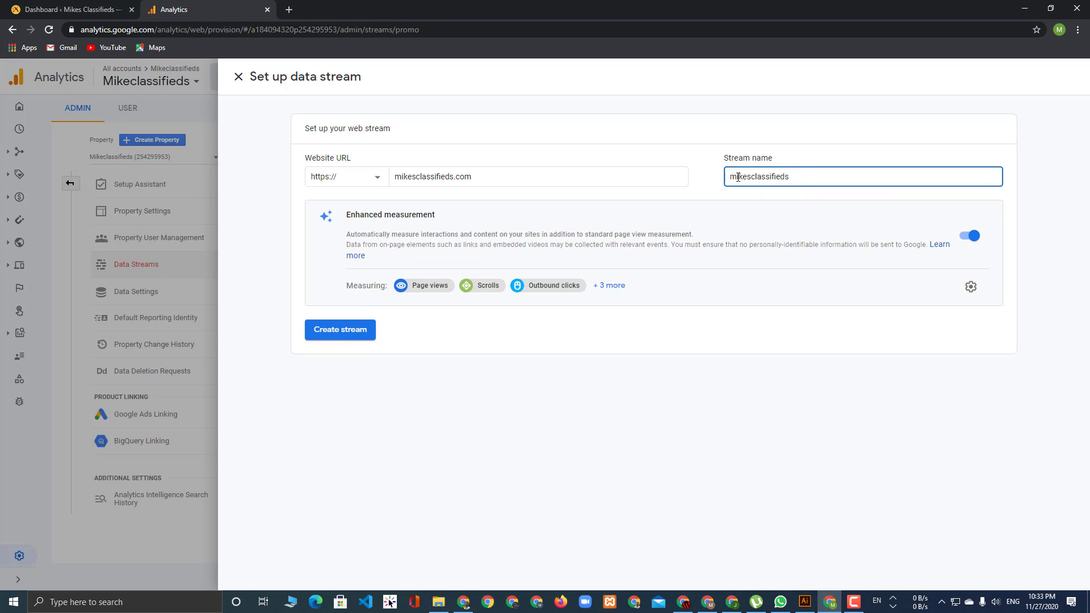
left_click(737, 177)
key("BackSpace")
type("M")
left_click(350, 332)
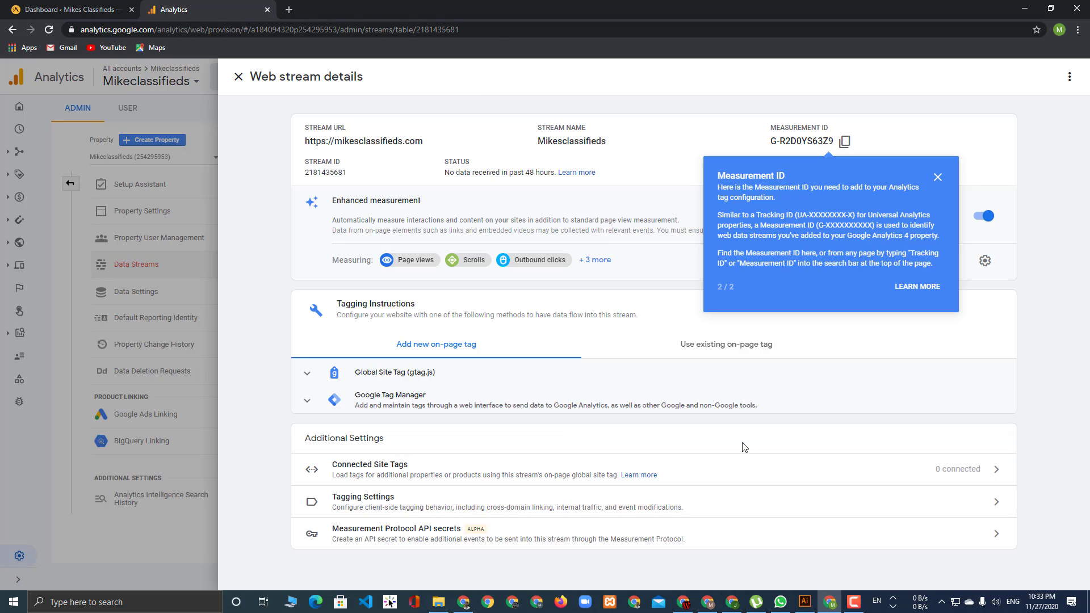
Dismiss the Measurement ID hint and copy the Global Site Tag (gtag.js) code from the tagging instructions.
left_click(942, 178)
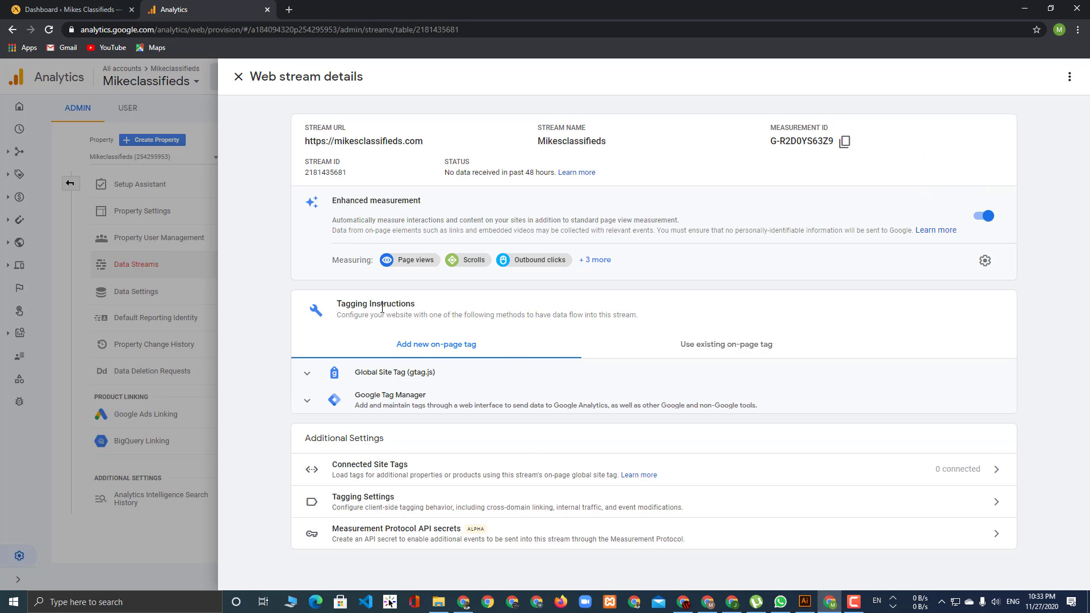
left_click(391, 376)
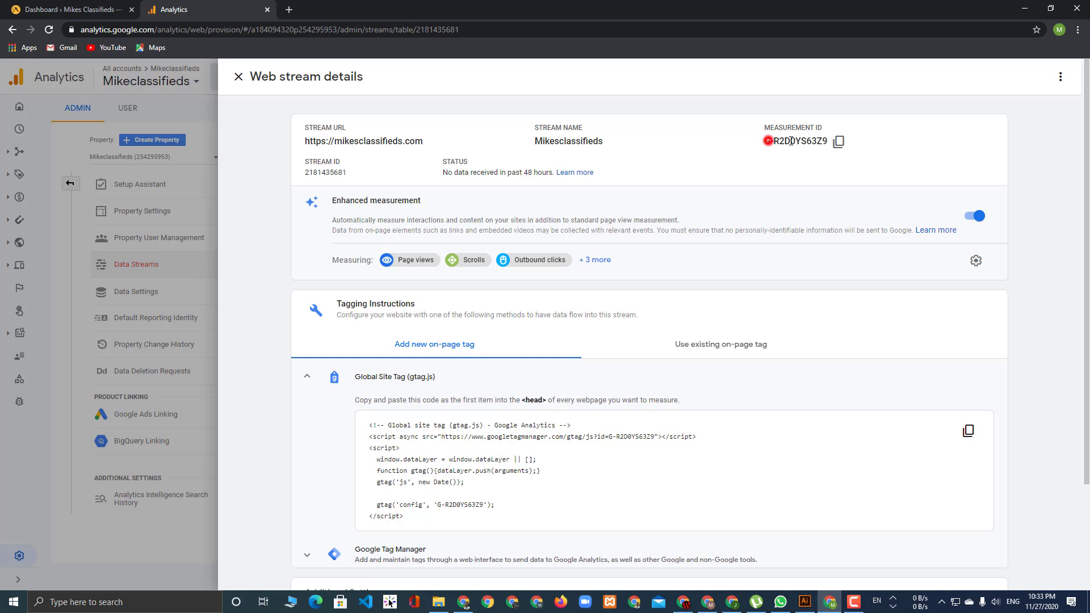
left_click_drag(767, 141, 830, 142)
left_click(788, 145)
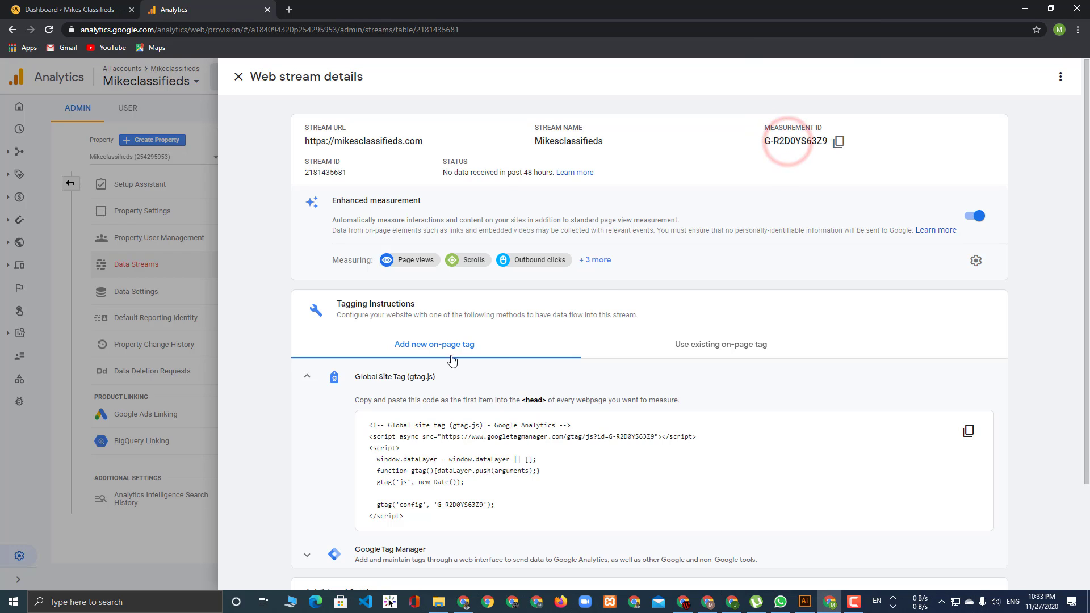
scroll(452, 360, "down", 3)
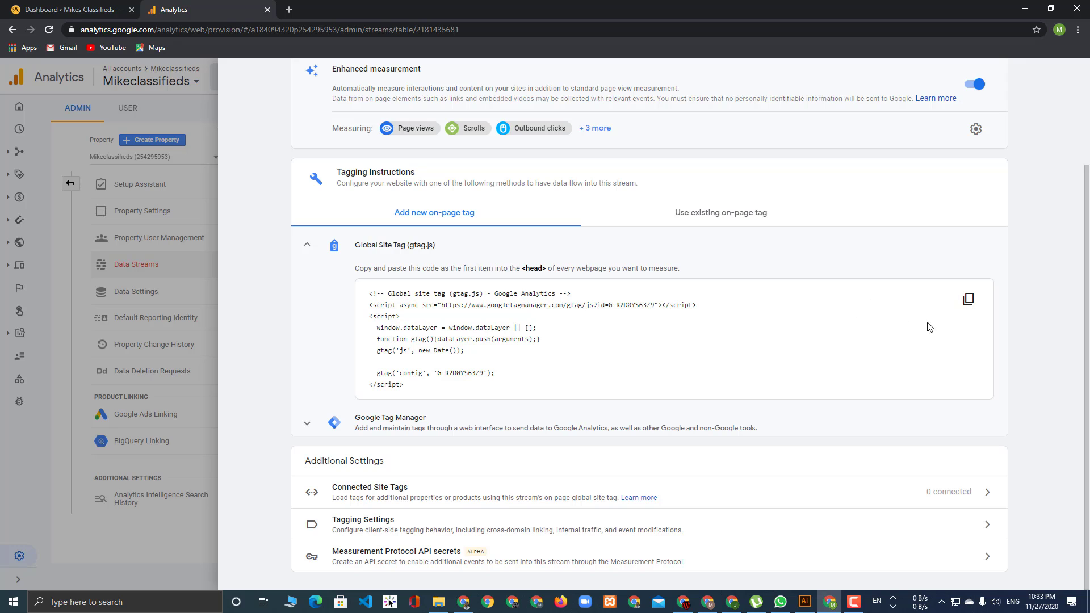
left_click(967, 298)
Switch to the WordPress dashboard and open the page for adding new plugins.
left_click(67, 4)
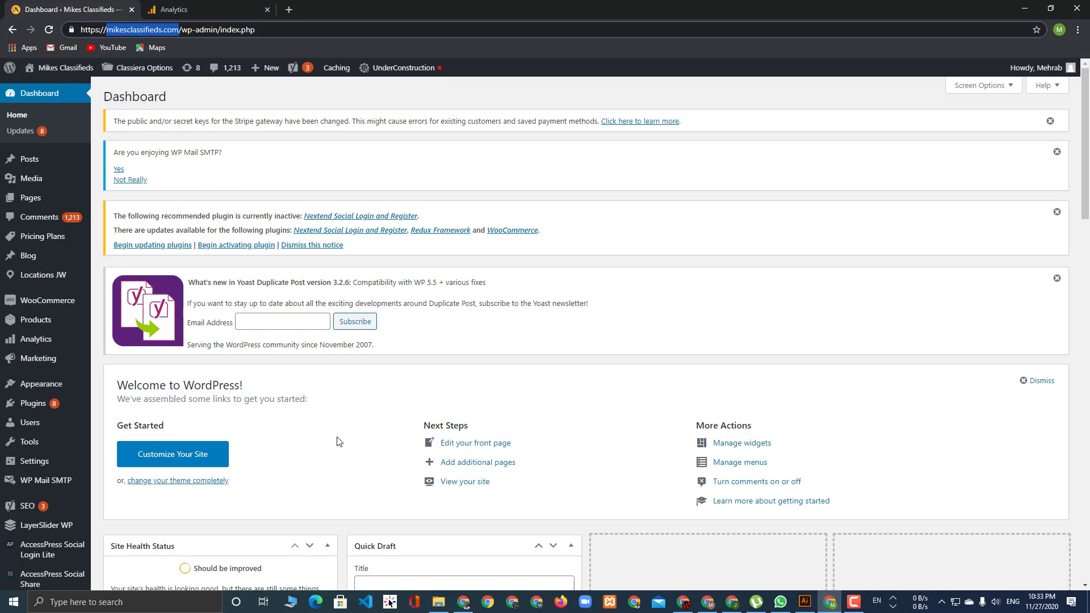
scroll(338, 442, "down", 4)
scroll(192, 263, "up", 5)
scroll(348, 514, "down", 4)
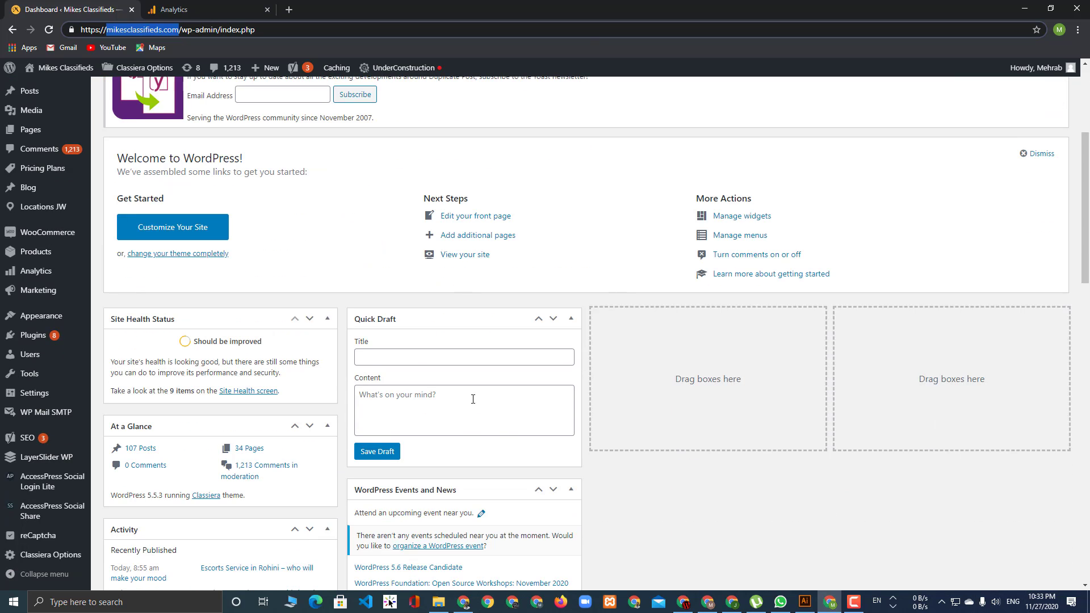
scroll(473, 399, "up", 4)
scroll(361, 477, "down", 5)
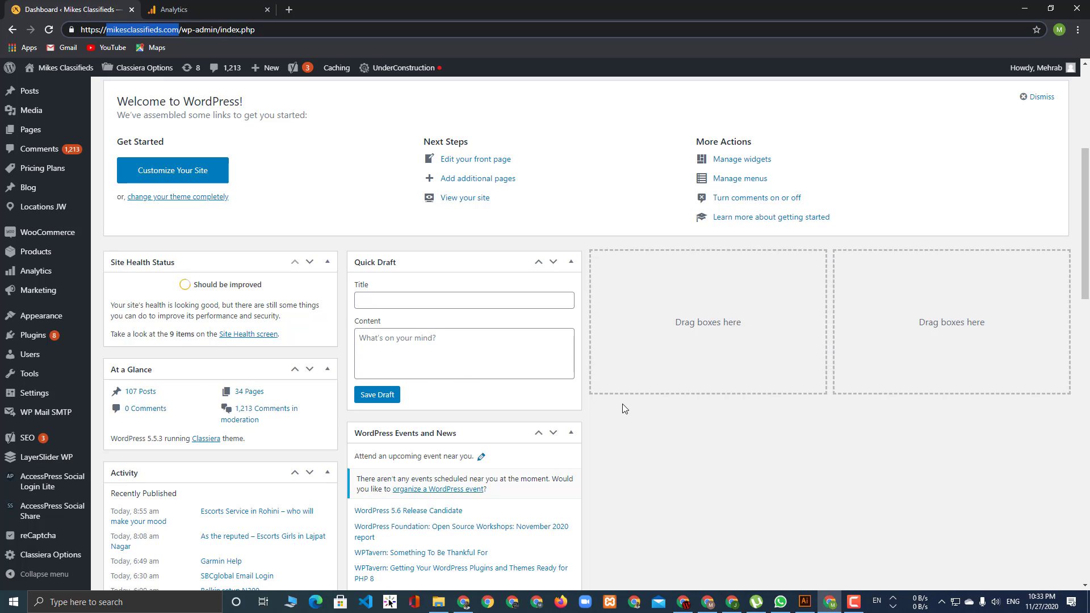
mouse_move(36, 338)
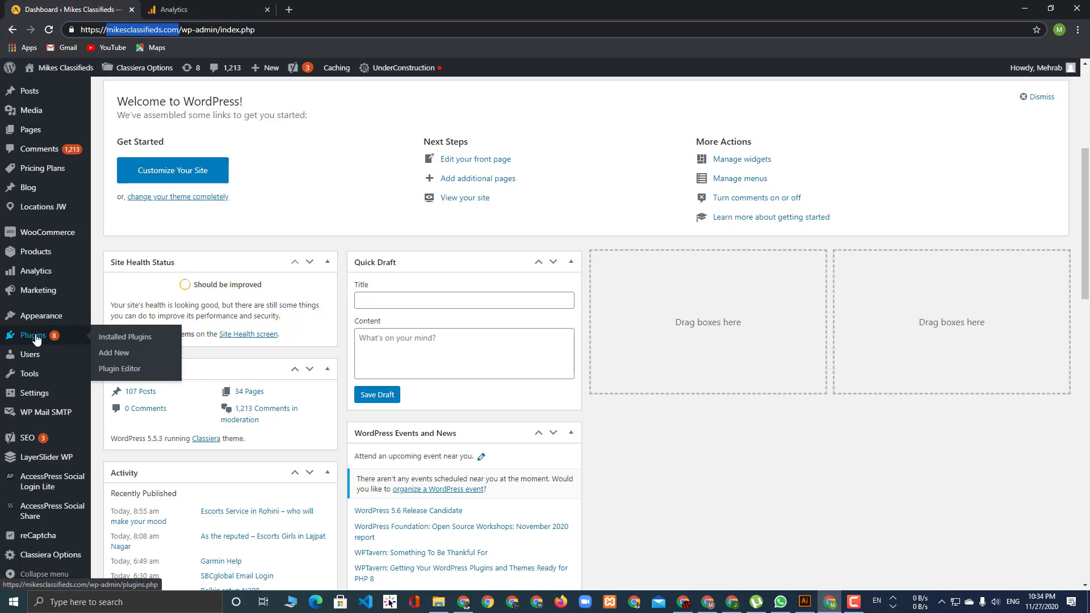
left_click(117, 339)
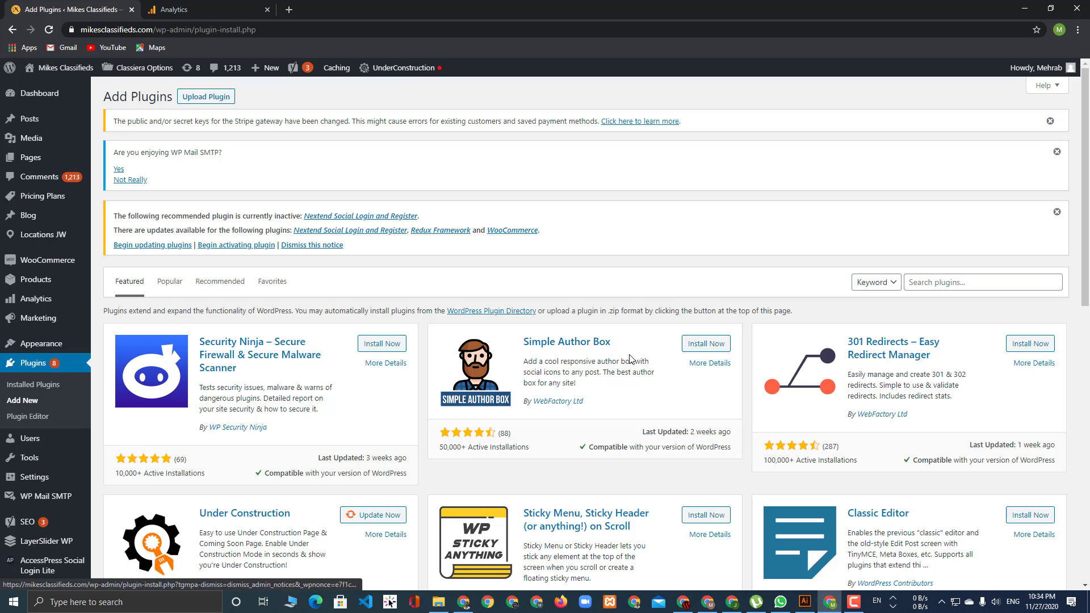
Search the plugins for "insert header", and install and activate Insert Headers and Footers by WPBeginner.
left_click(931, 284)
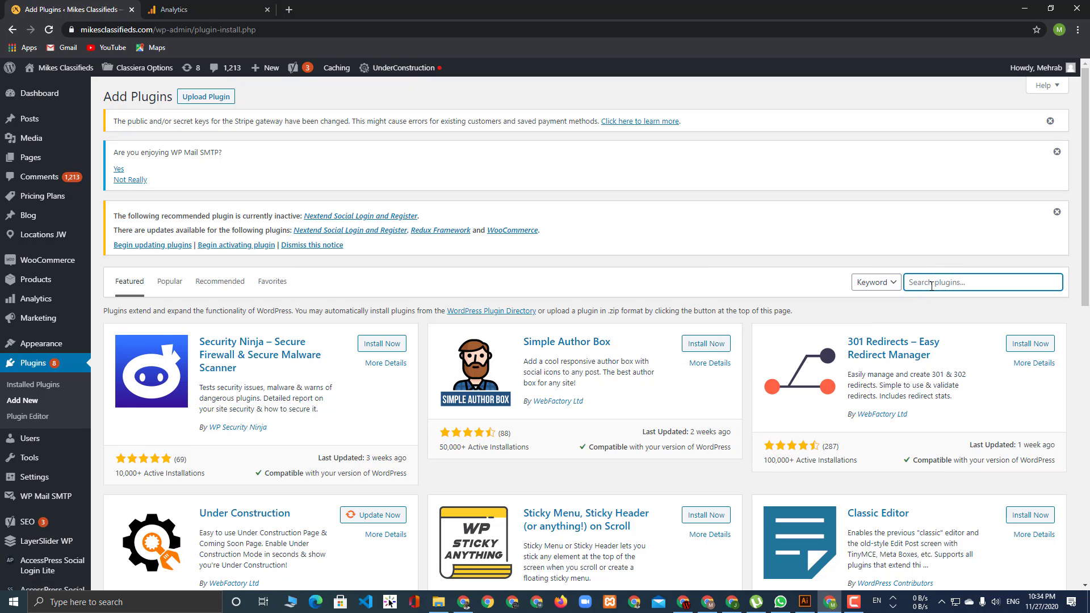
type("insert header")
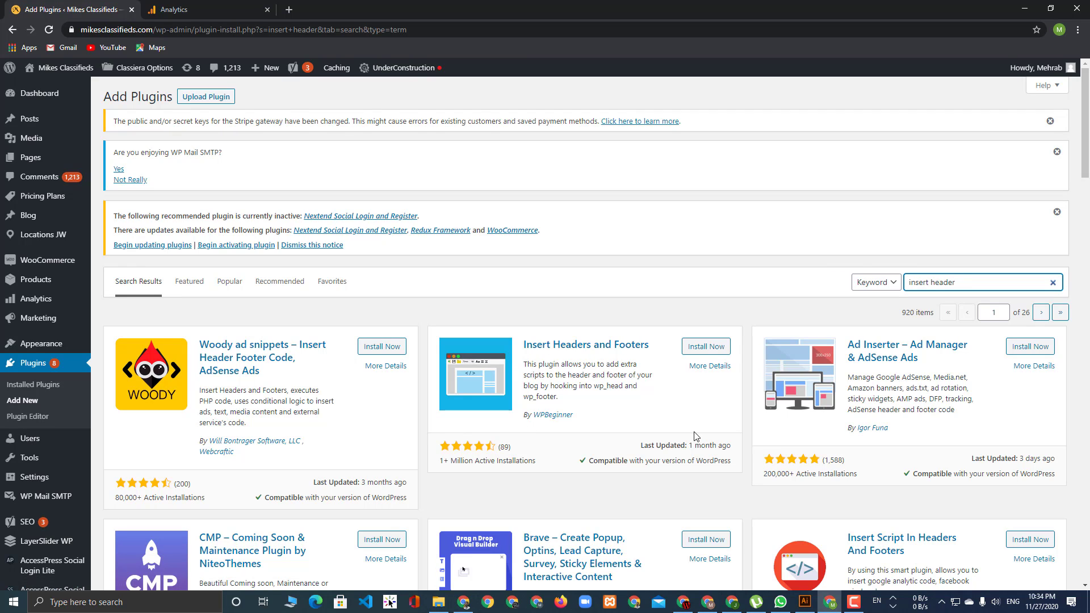
left_click(704, 346)
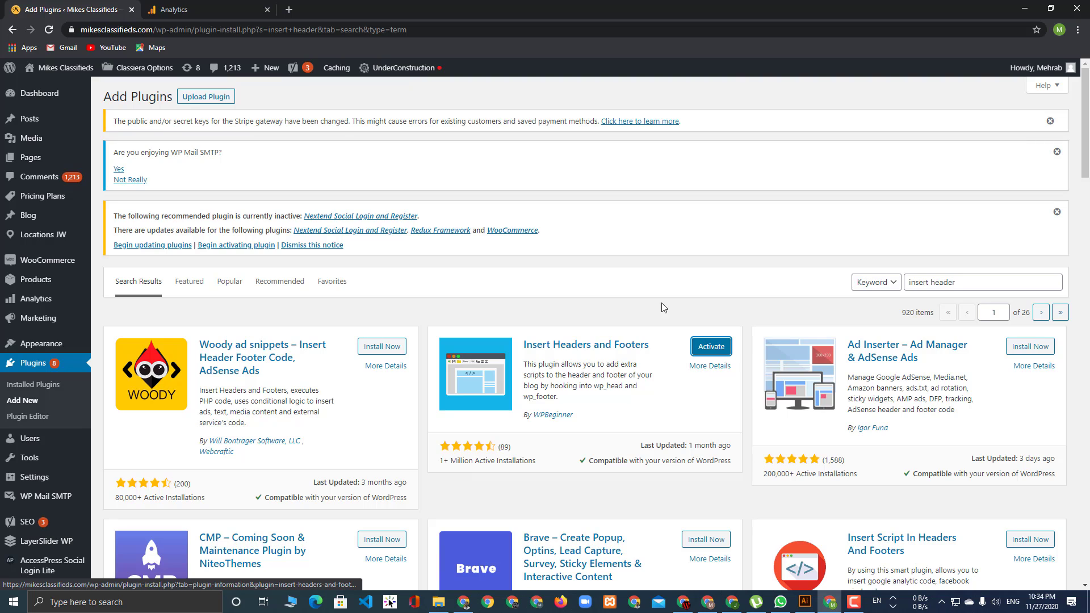
left_click(704, 347)
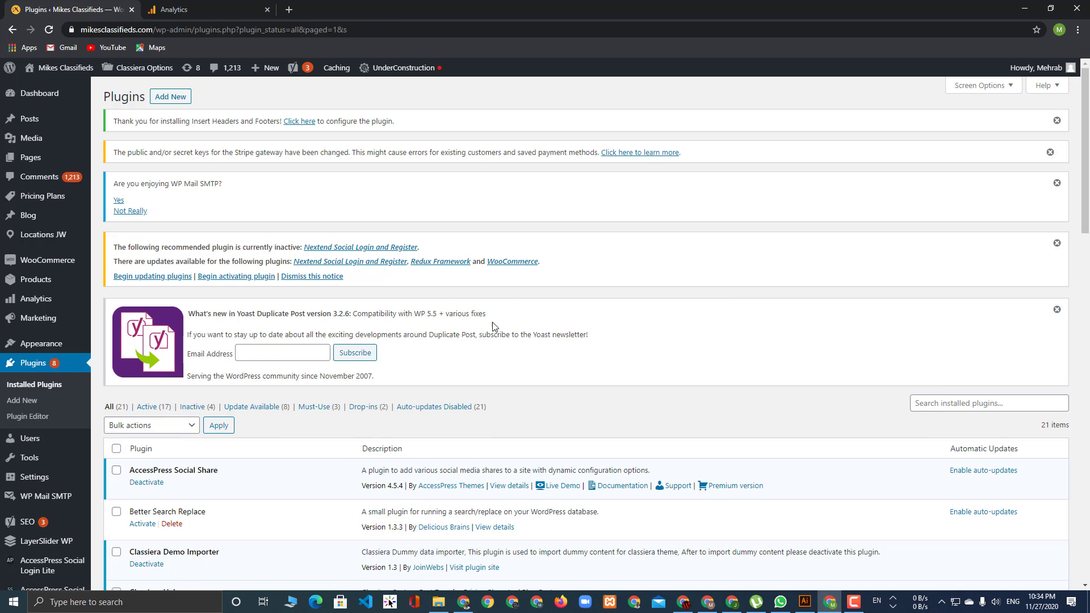
Open the Insert Headers and Footers settings and paste the copied Global Site Tag code into Scripts in Header.
scroll(828, 476, "down", 6)
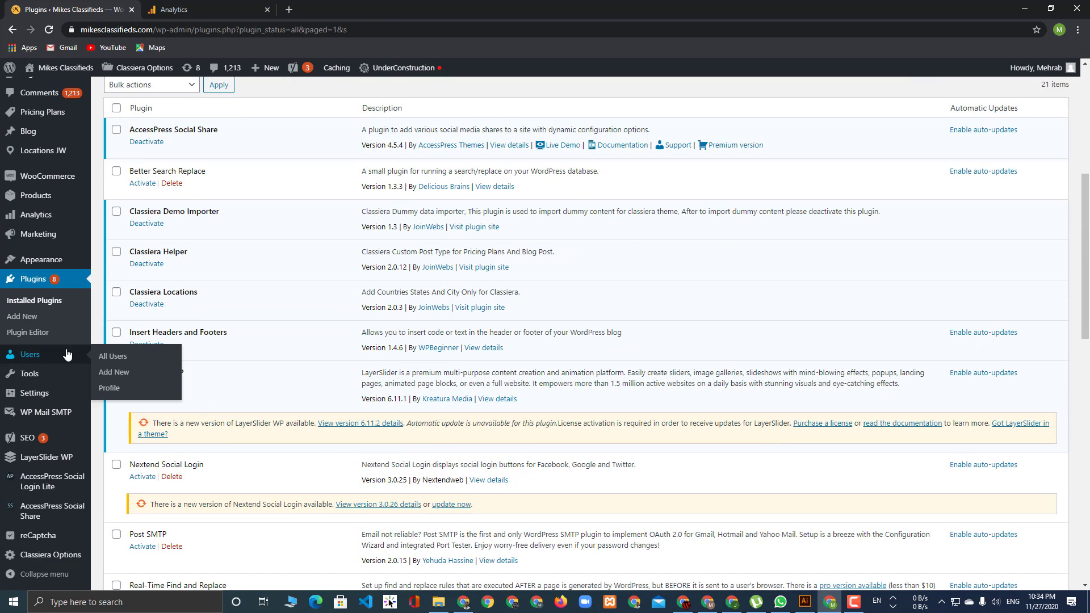
mouse_move(35, 401)
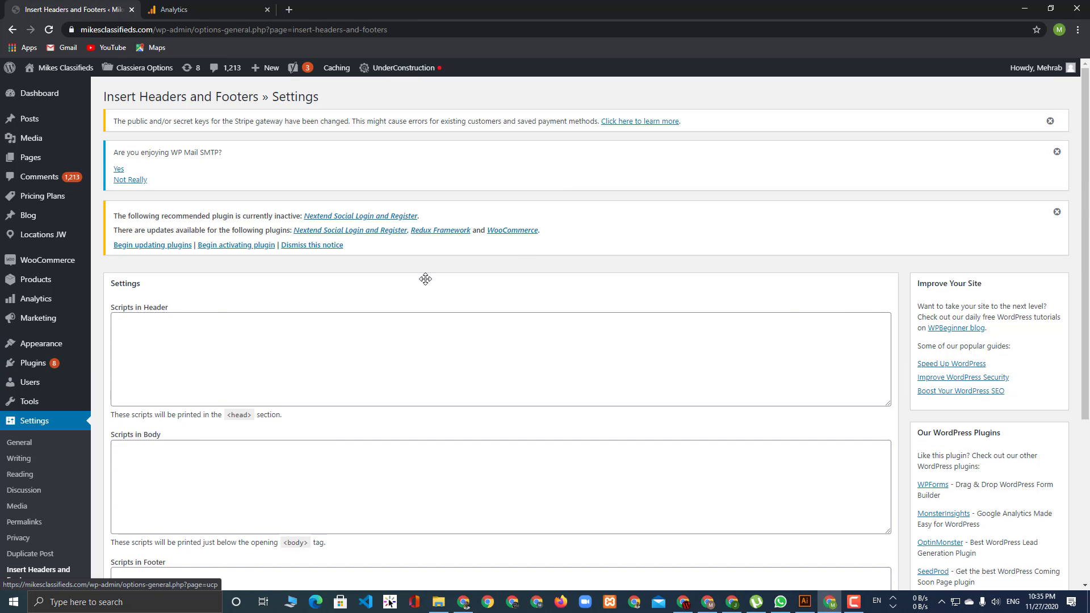
left_click(180, 9)
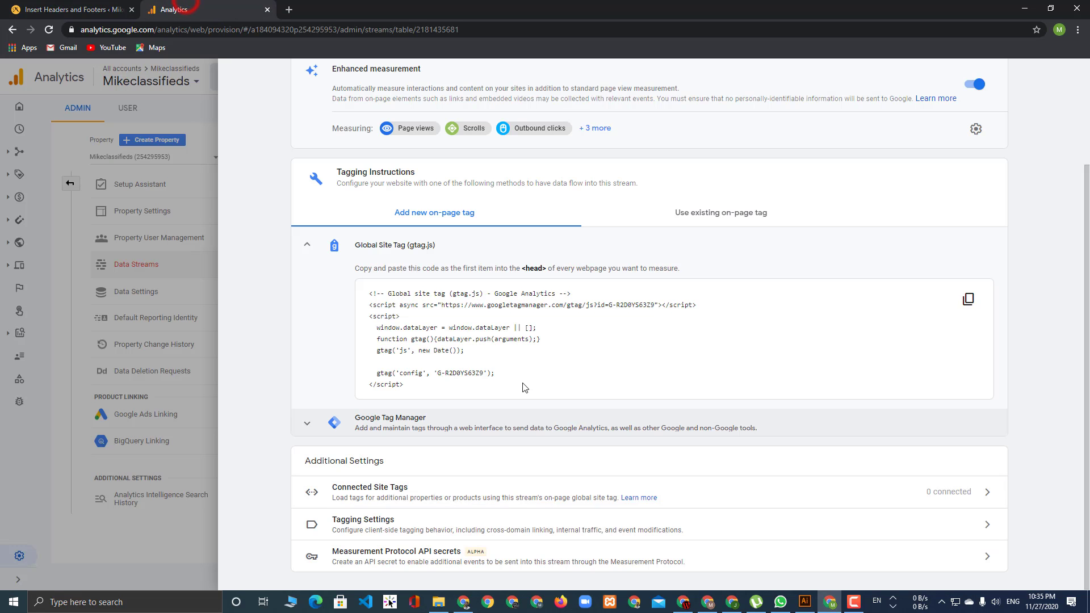
left_click(31, 4)
scroll(151, 309, "down", 1)
left_click(150, 305)
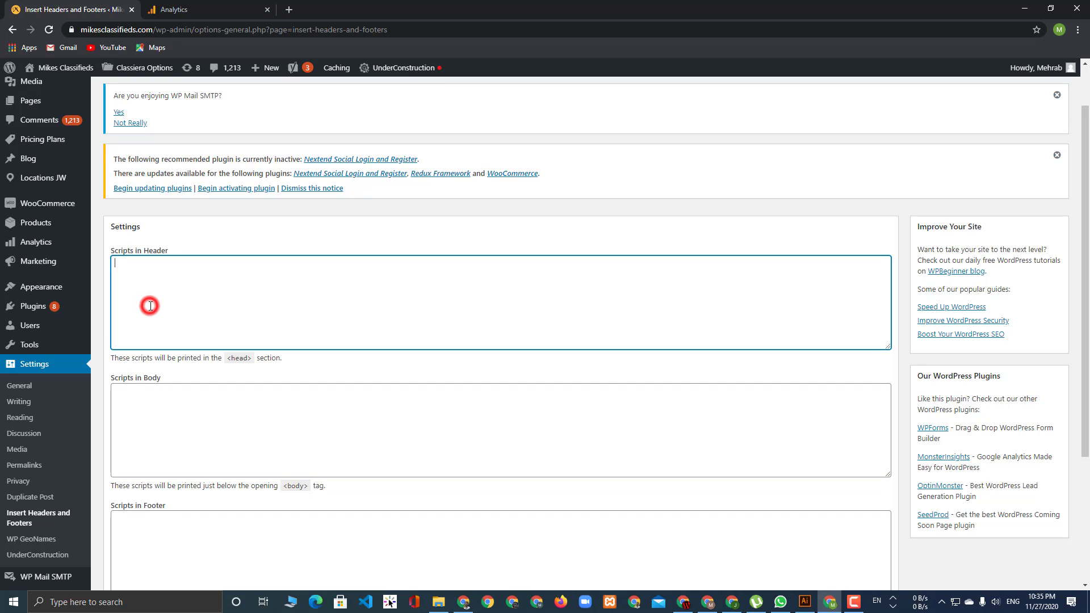
type("<!-- Global site tag (gtag.js) - Google Analytics --> <script async src=\"https://www.googletagmanager.com/gtag/js?id=G-R2D0YS63Z9\"></script> <script>   window.dataLayer = window.dataLayer || [];   function gtag(){dataLayer.push(arguments);}   gtag('js', new Date());    gtag('config', 'G-R2D0YS63Z9'); </script>")
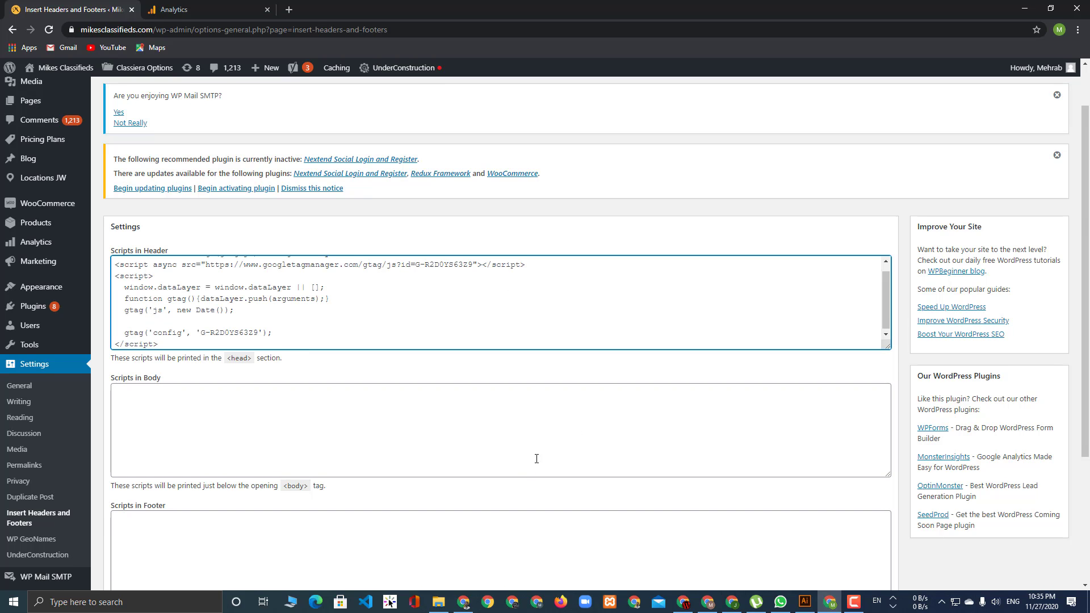
Switch to Google Analytics, close the web stream details and open the property's Home overview.
scroll(536, 459, "down", 3)
scroll(613, 481, "up", 5)
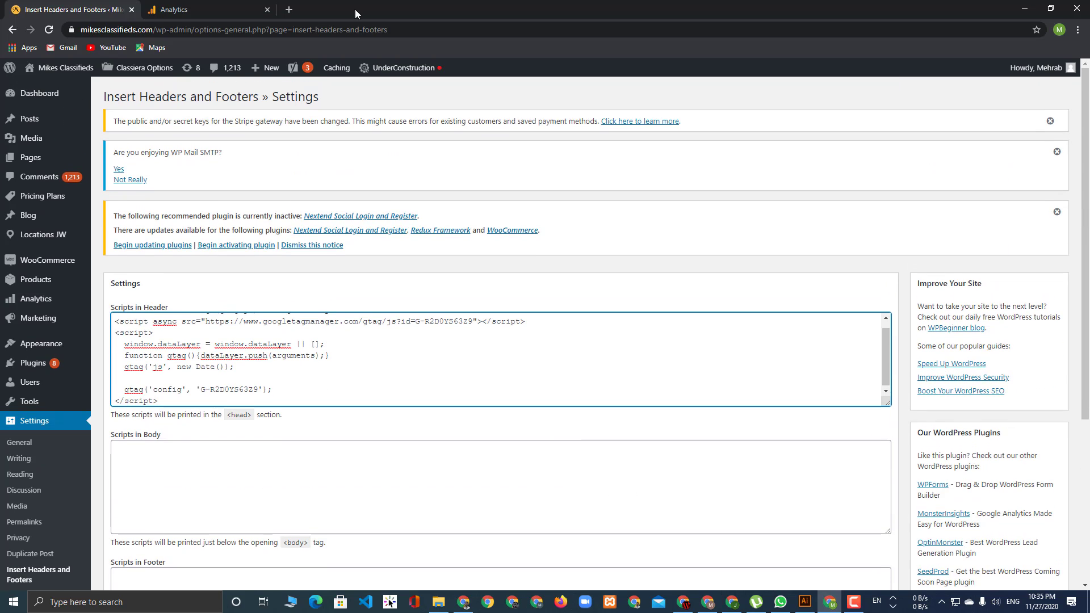
left_click(200, 5)
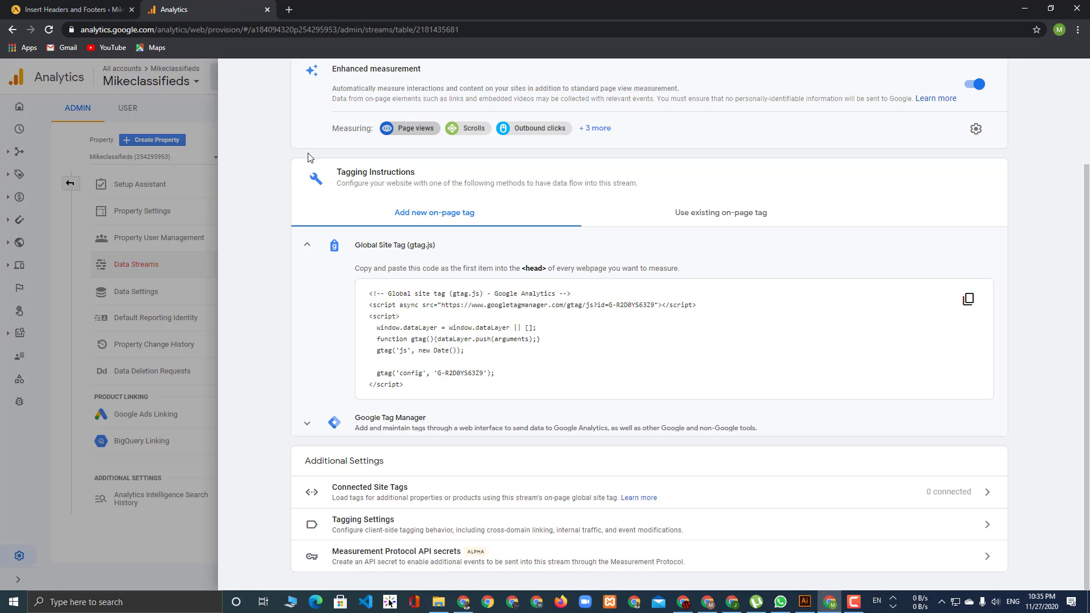
scroll(965, 340, "up", 3)
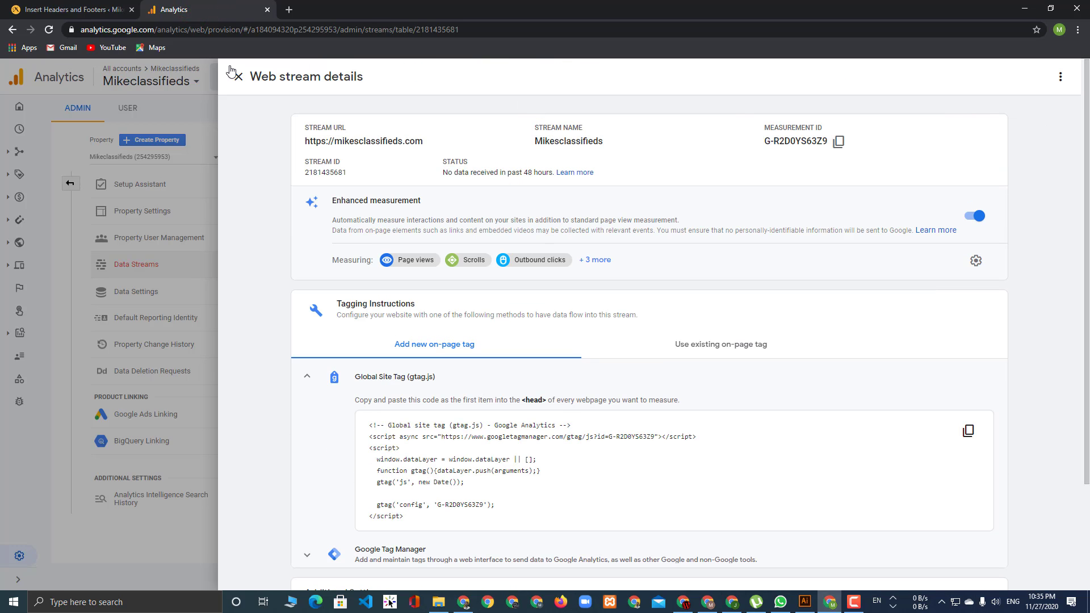
left_click(244, 78)
left_click(19, 106)
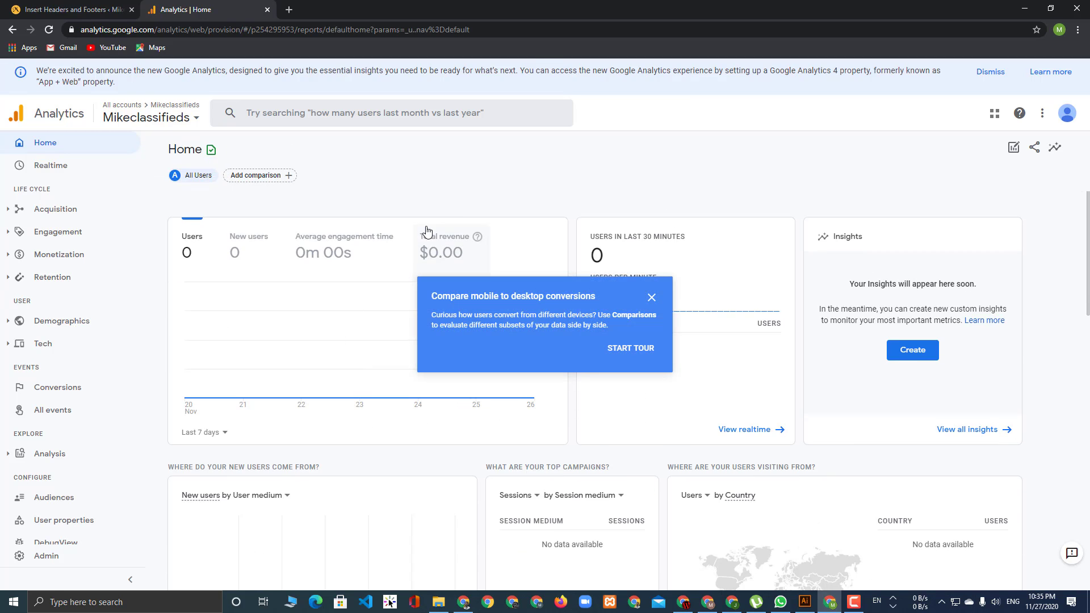
Return to WordPress, save the Insert Headers and Footers settings and review the stored header script.
left_click(63, 4)
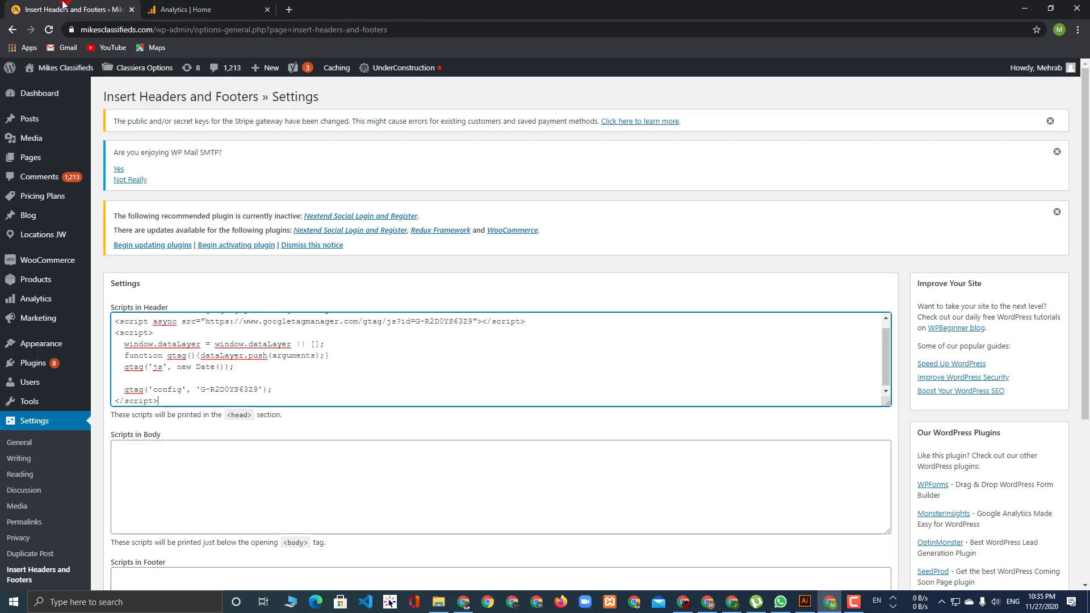
scroll(304, 437, "down", 4)
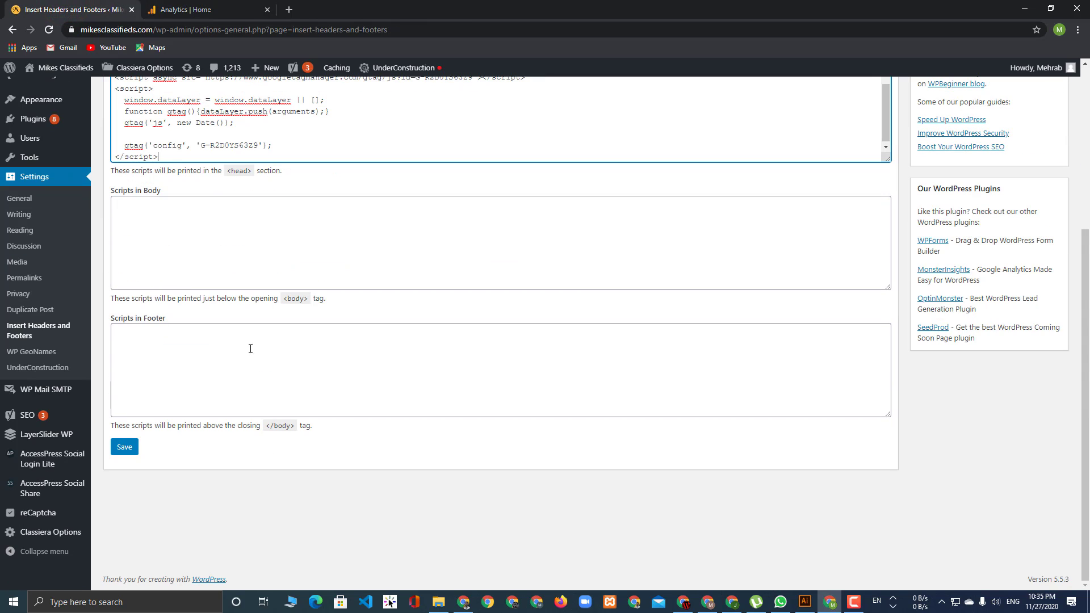
left_click(124, 448)
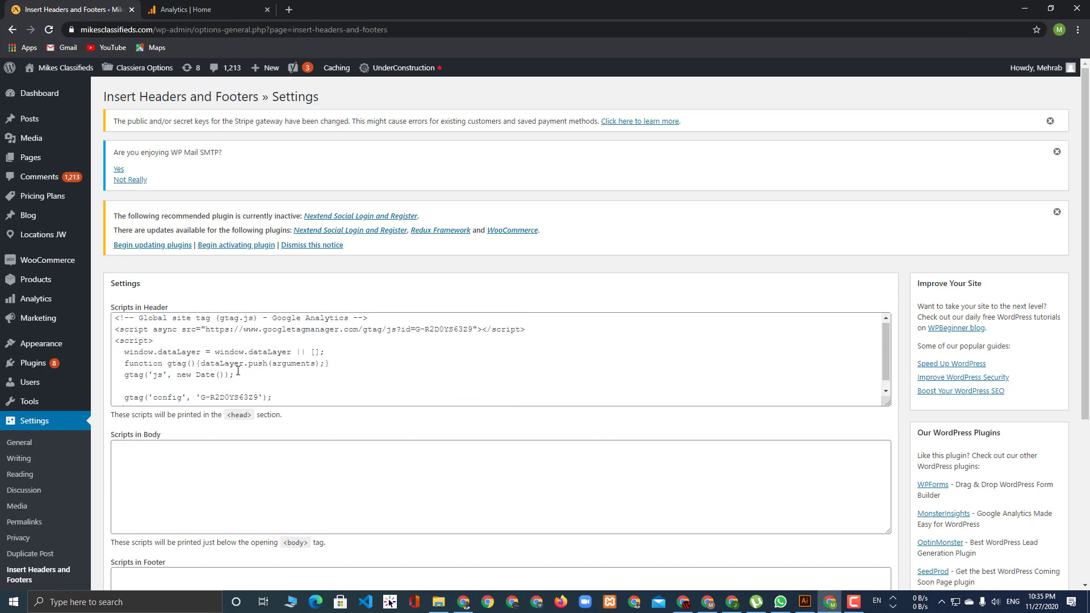
scroll(450, 364, "down", 1)
scroll(366, 450, "down", 5)
scroll(357, 477, "up", 5)
Visit the live Mikes Classifieds site in a new tab and return to the Google Analytics Home overview.
left_click(180, 10)
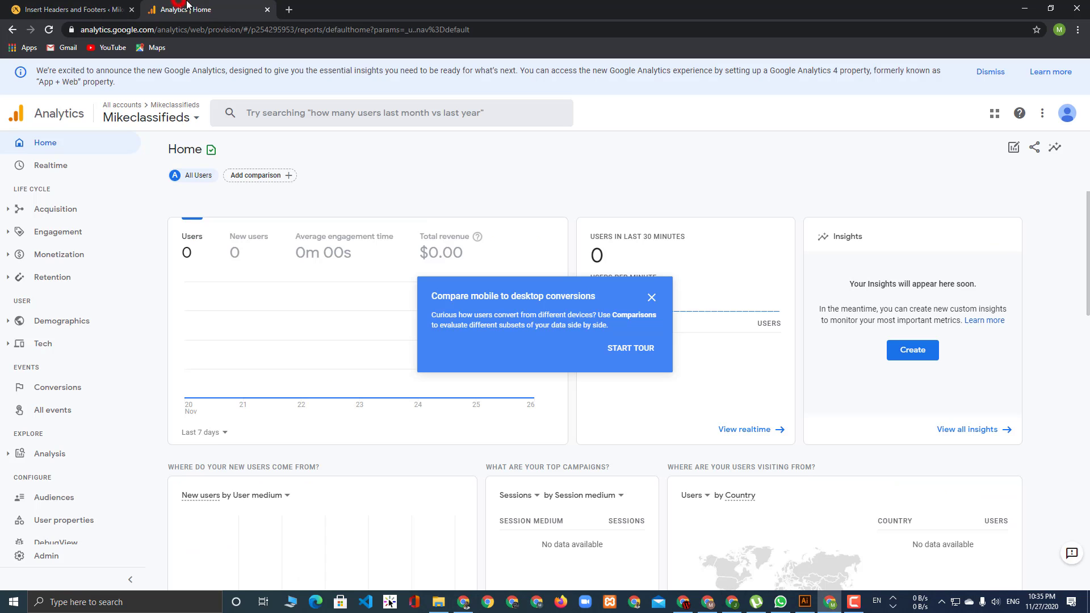
left_click(35, 5)
mouse_move(57, 68)
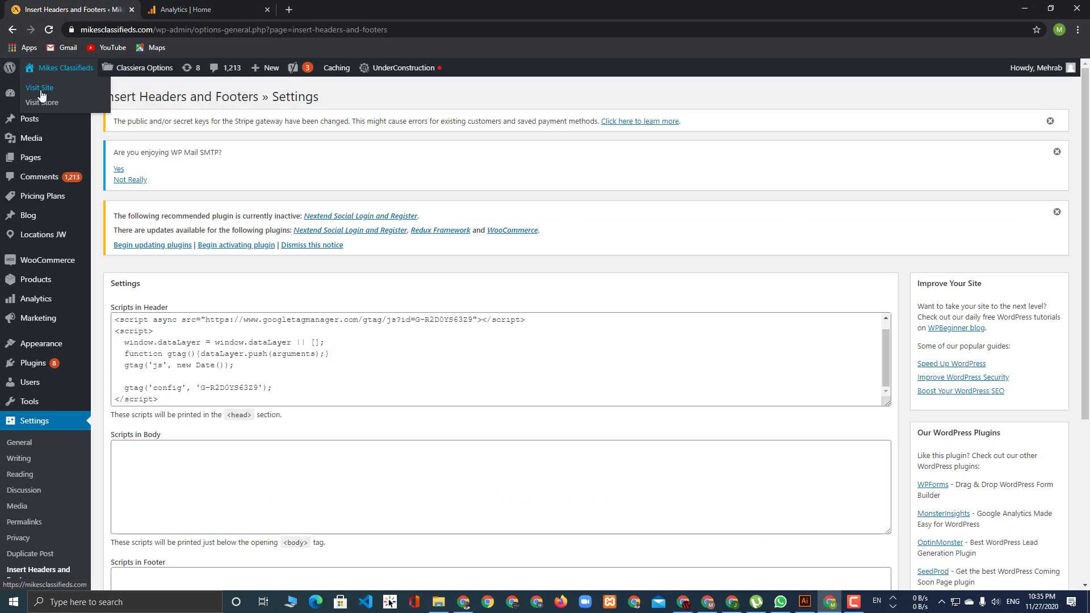
left_click(40, 90)
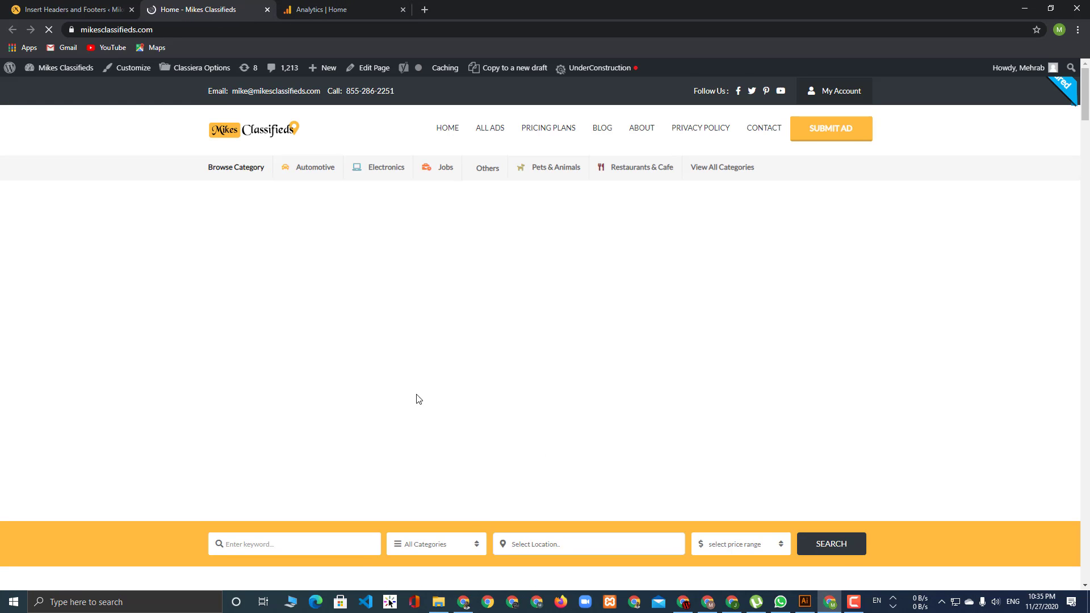
scroll(419, 400, "down", 3)
scroll(433, 442, "up", 3)
left_click(335, 9)
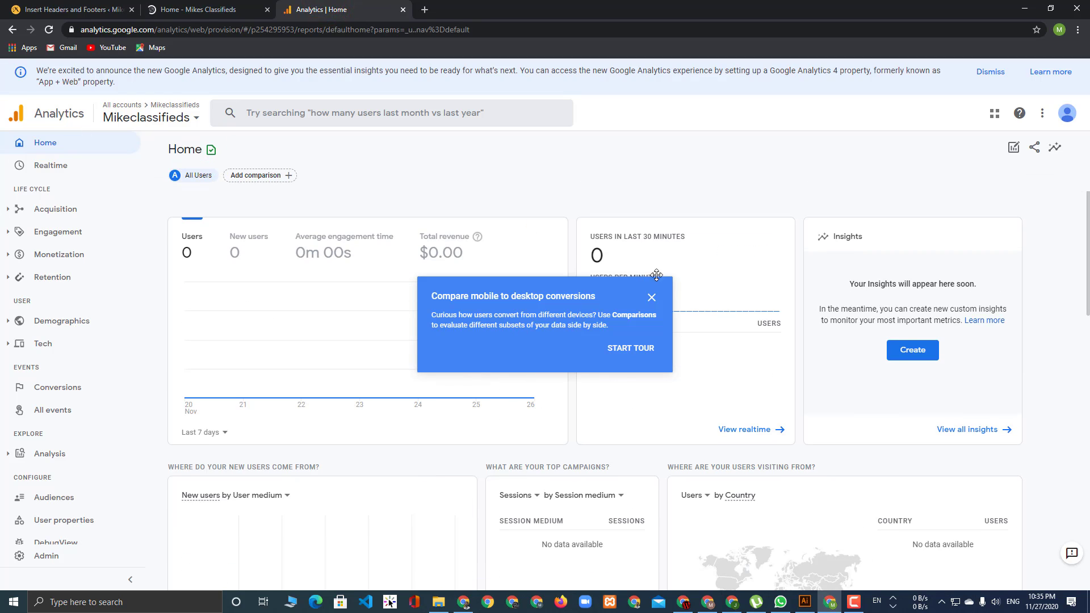
Dismiss the Comparisons tour prompt, open the Realtime overview and examine its page views and event counts.
left_click(652, 301)
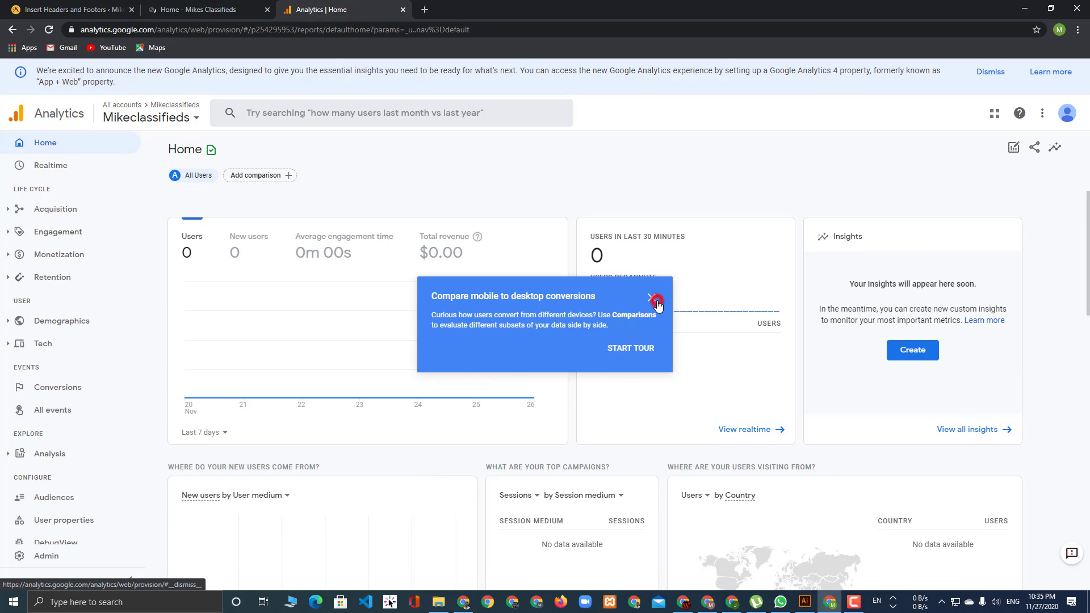
left_click(201, 8)
left_click(310, 3)
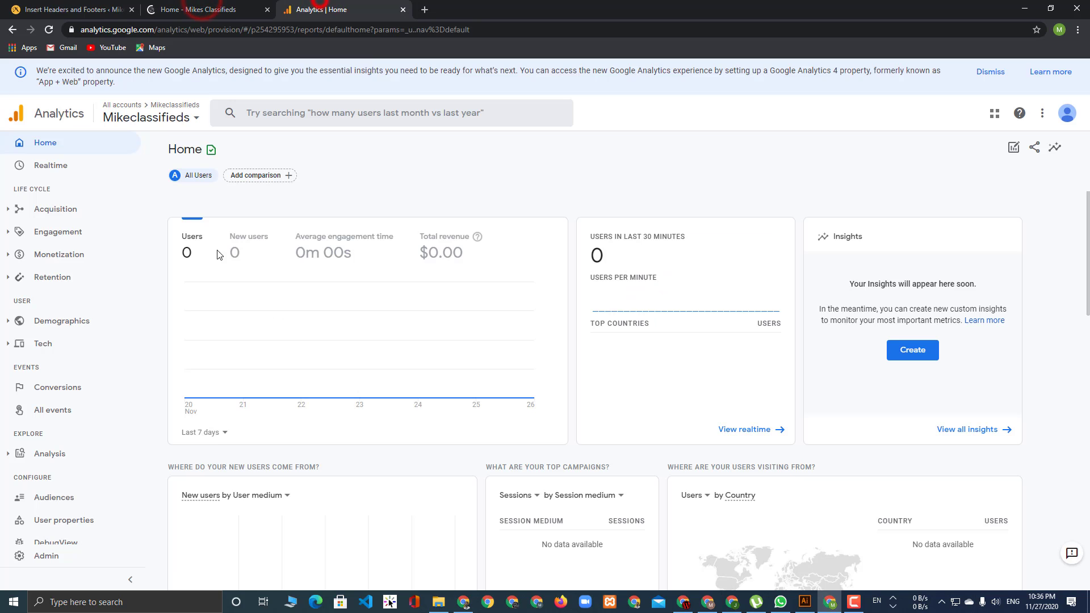
left_click(53, 161)
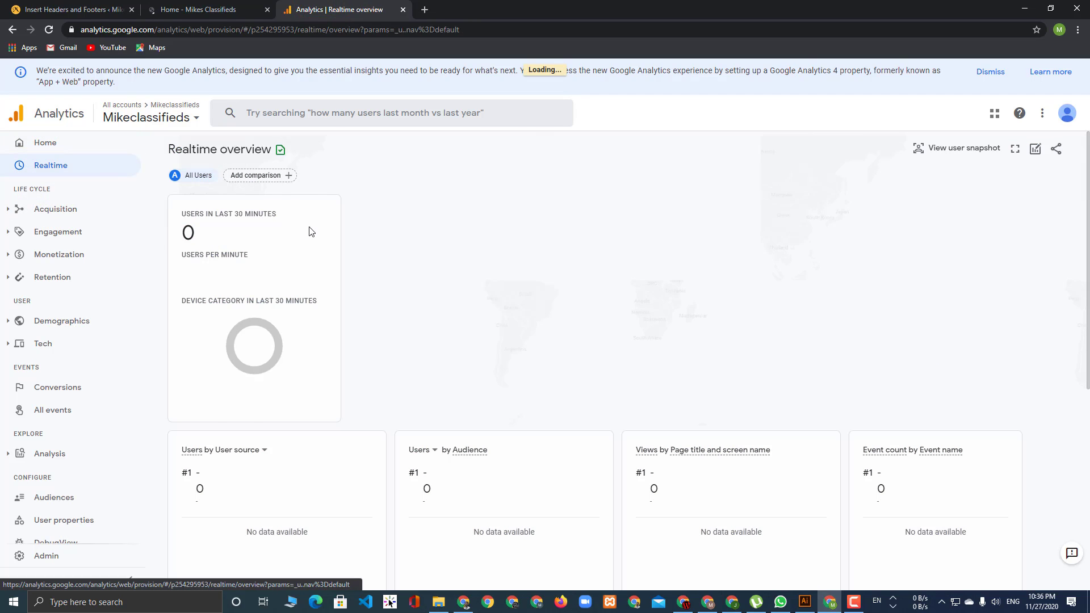
scroll(550, 435, "down", 6)
scroll(563, 454, "up", 6)
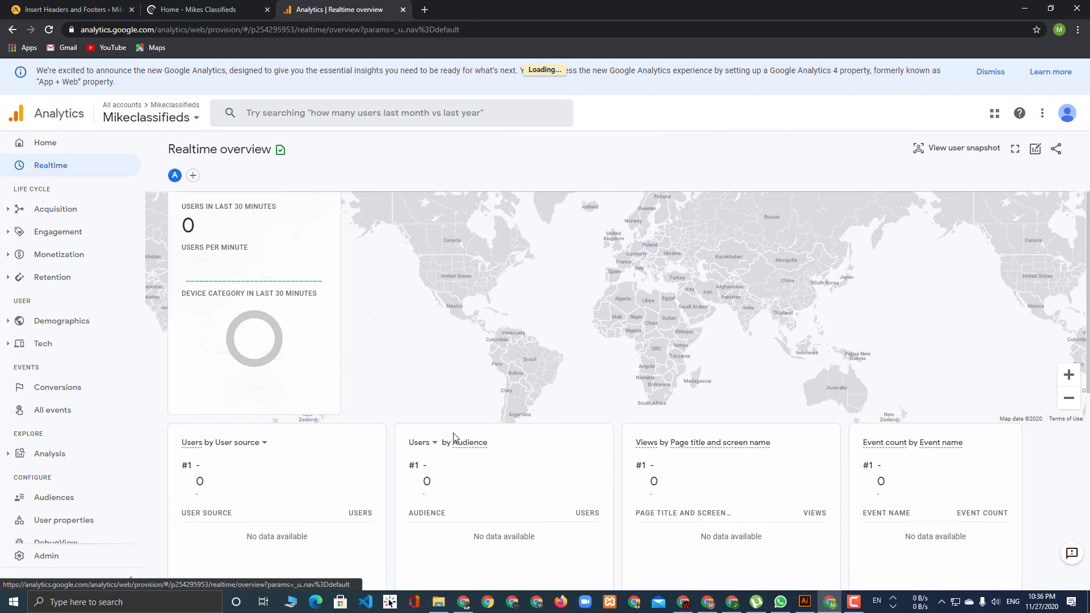
scroll(551, 421, "down", 2)
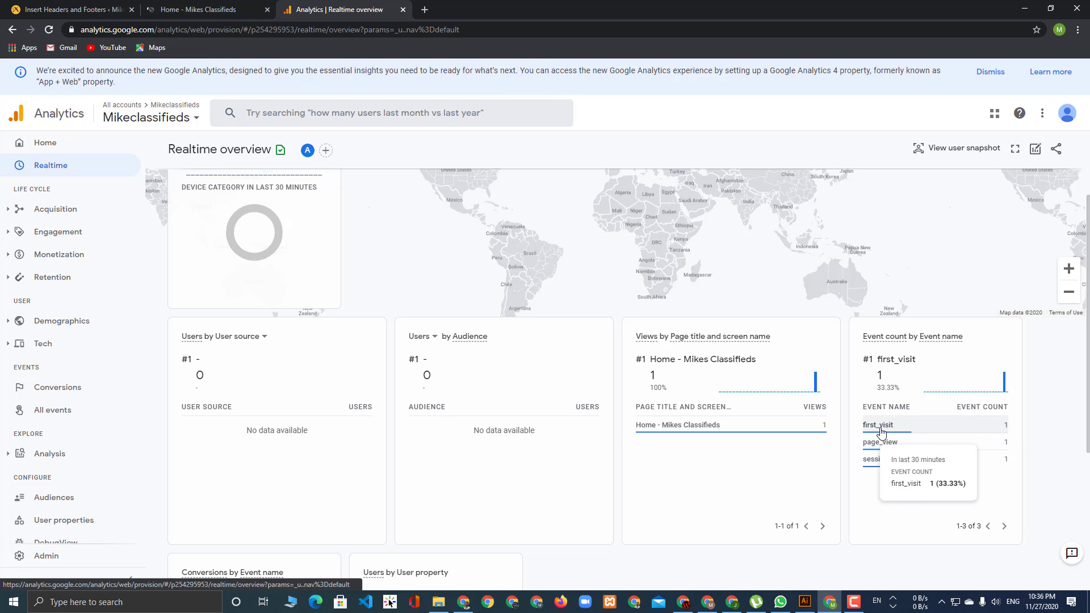
mouse_move(1003, 384)
Browse the live Mikes Classifieds homepage and check the users card in the Google Analytics Realtime overview.
left_click(194, 10)
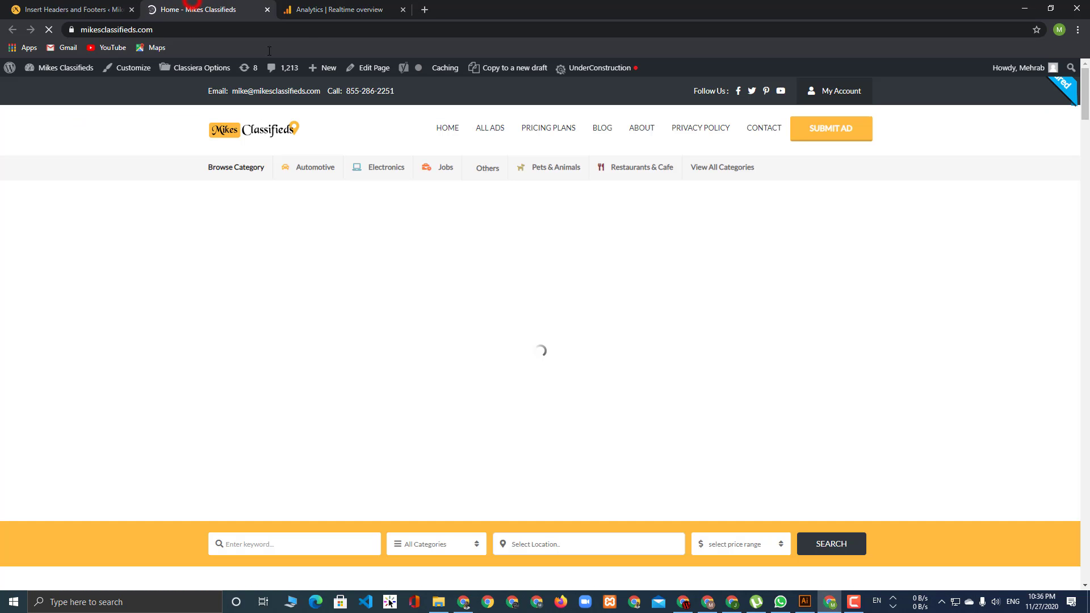
scroll(364, 336, "down", 14)
scroll(505, 363, "up", 9)
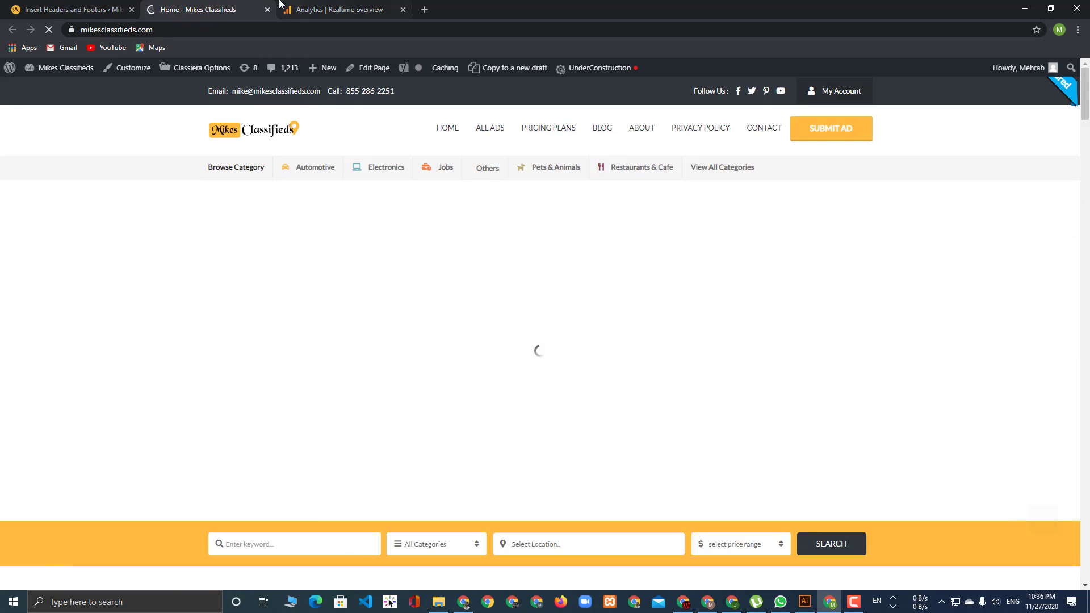
left_click(279, 7)
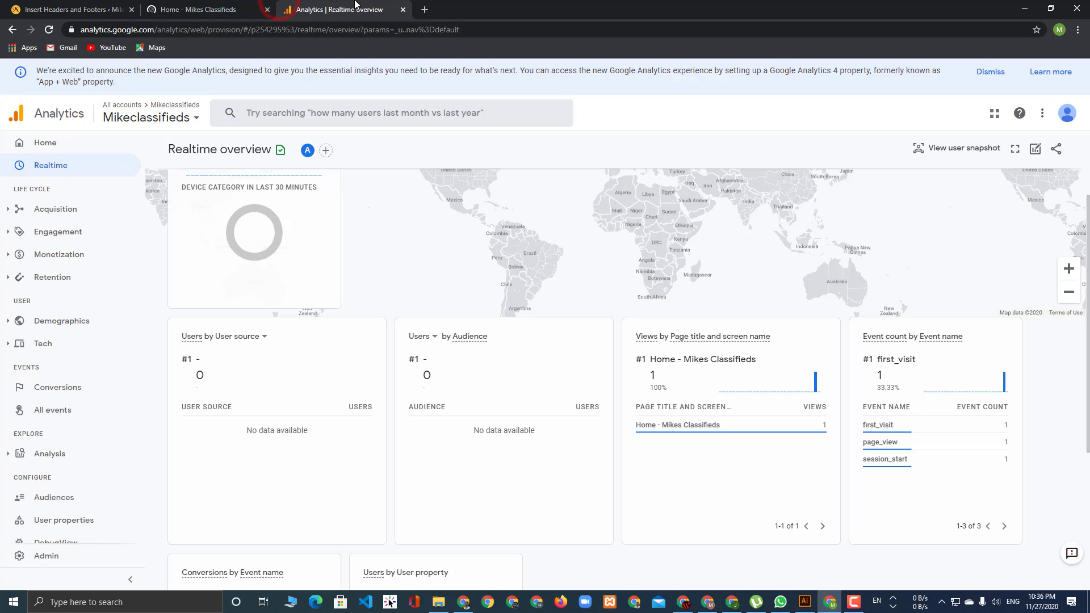
scroll(373, 436, "up", 2)
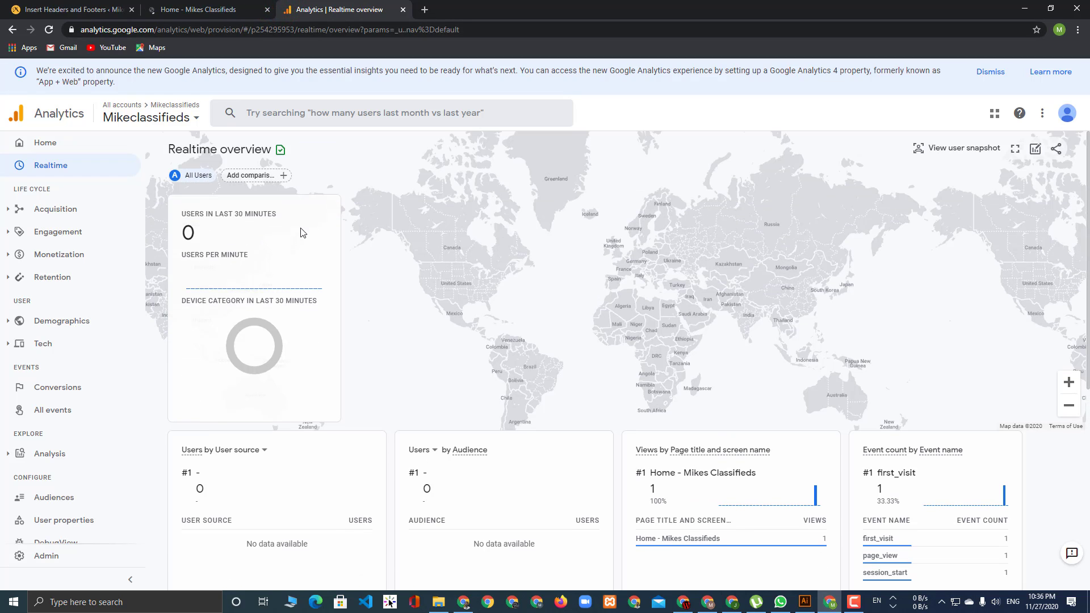
Look over the live site, the stored header script in WordPress and the Realtime overview.
left_click(178, 10)
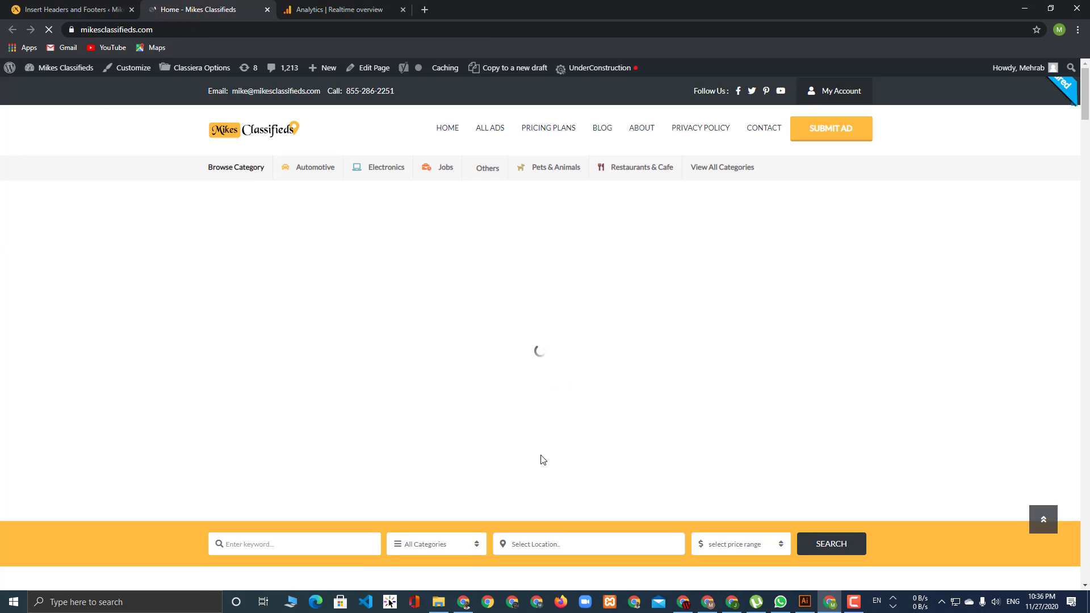
left_click(61, 5)
left_click(241, 9)
left_click(65, 8)
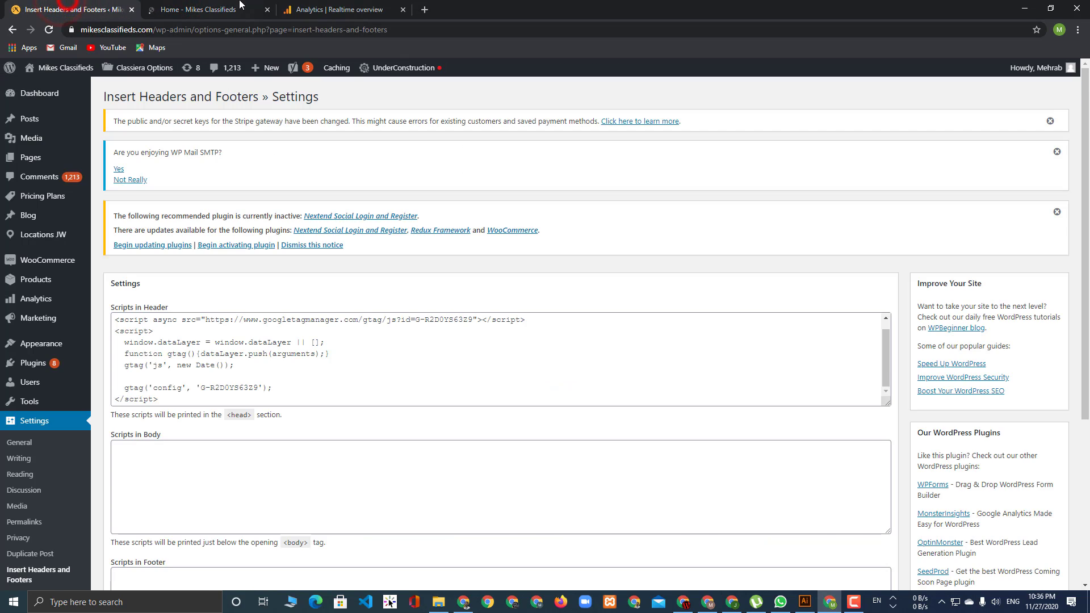
left_click(240, 9)
left_click(340, 8)
Browse the category and advertisement sections of the live homepage and recheck the Realtime overview for activity.
left_click(148, 6)
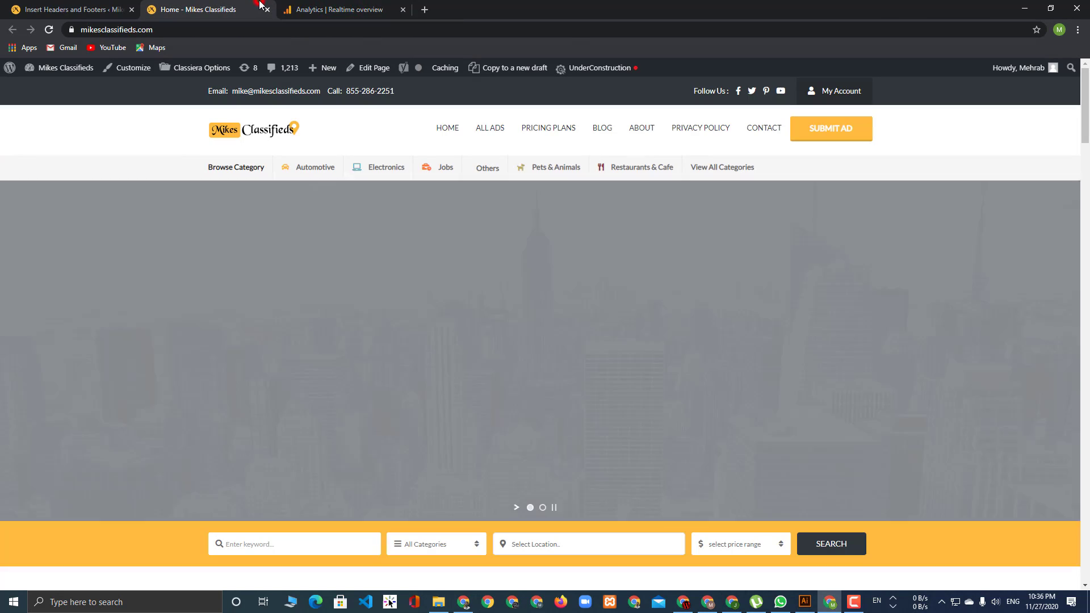
scroll(397, 481, "down", 5)
scroll(399, 484, "down", 5)
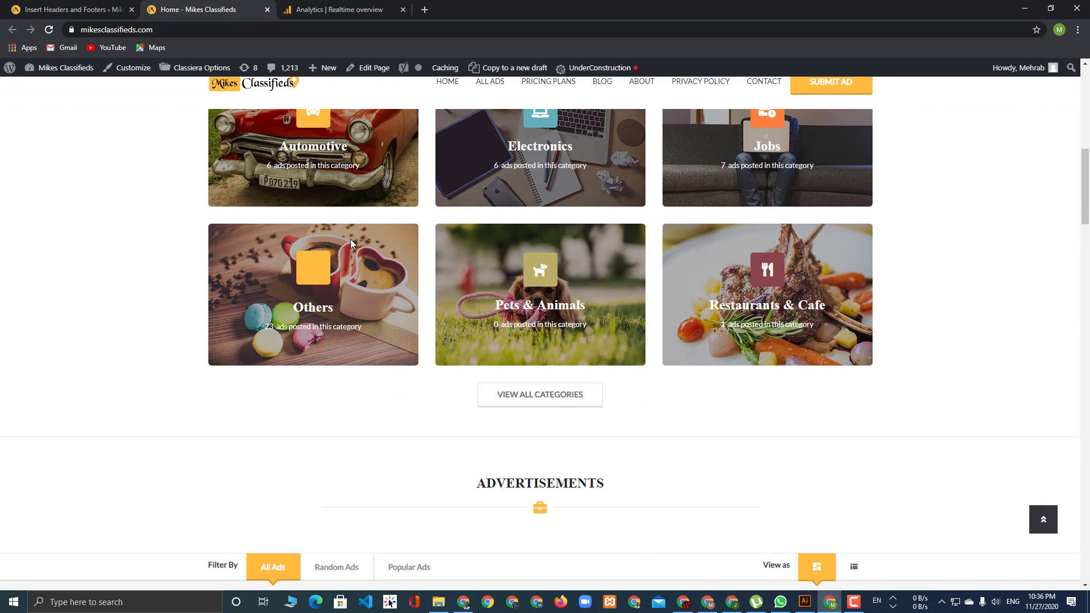
scroll(315, 325, "up", 10)
left_click(316, 8)
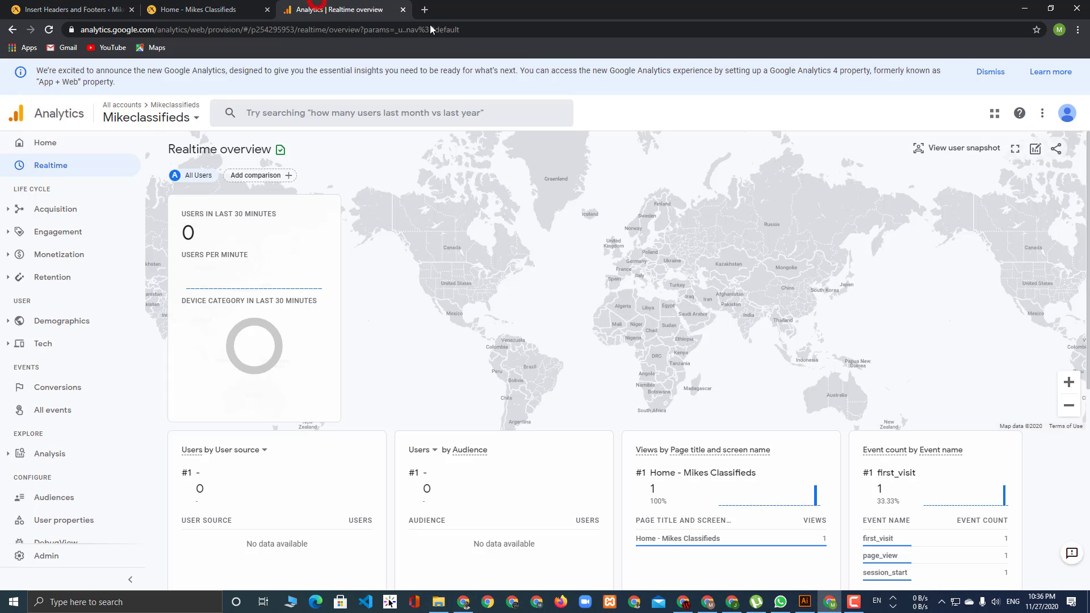
scroll(423, 277, "down", 5)
scroll(479, 384, "up", 5)
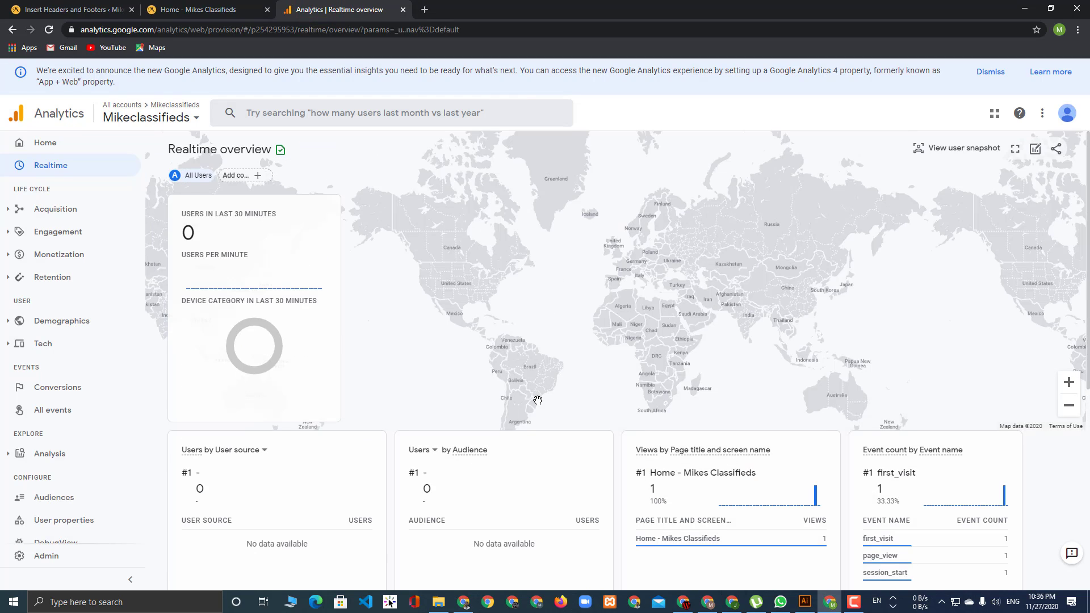
Compare the live site and the Global Site Tag in Scripts in Header with the Realtime overview's activity.
left_click(204, 9)
scroll(461, 206, "up", 2)
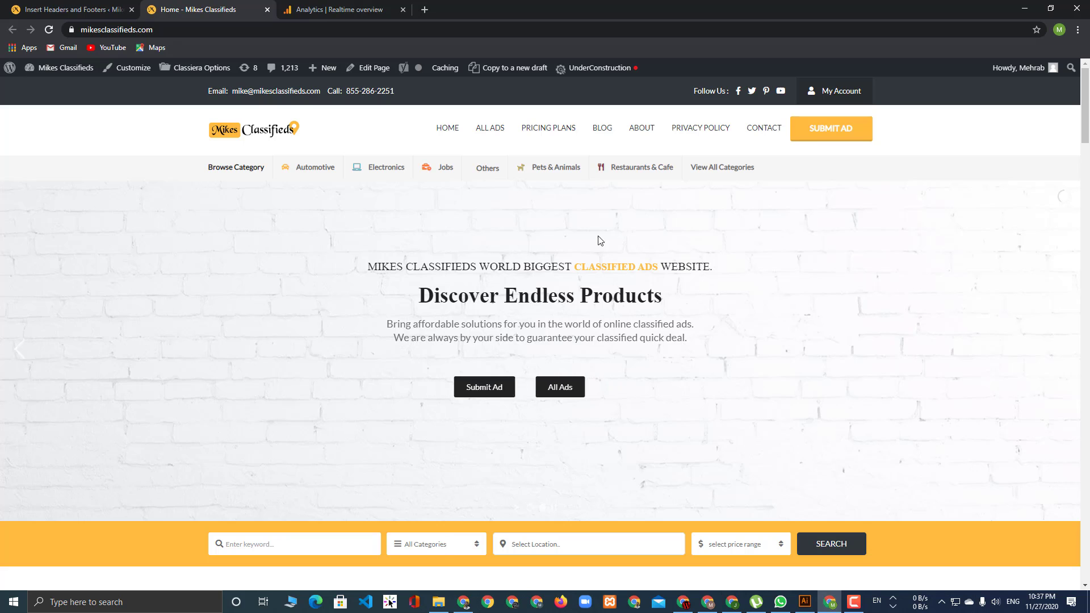
left_click(364, 6)
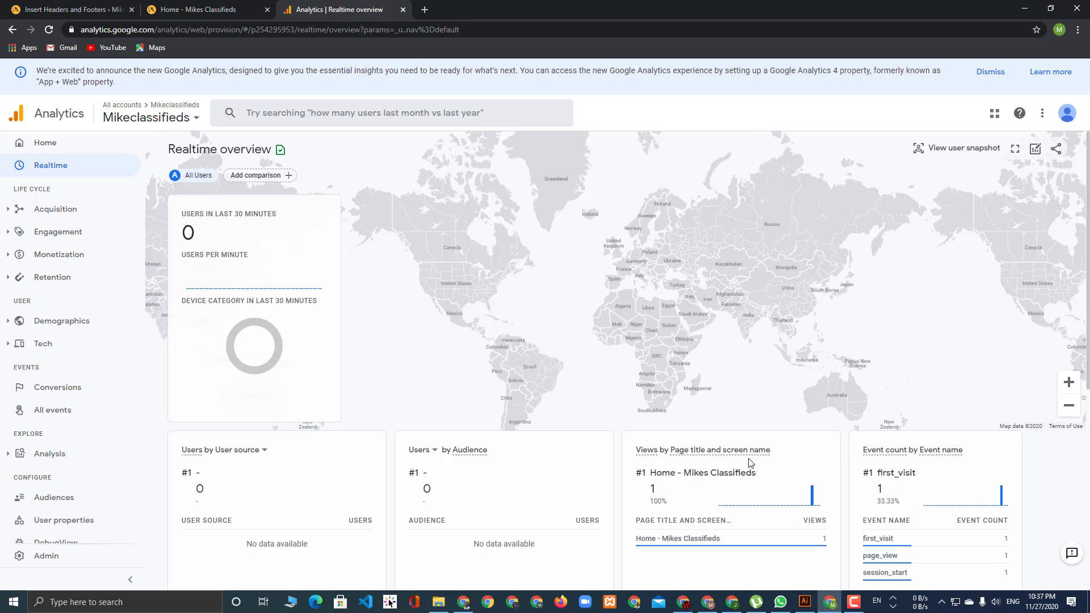
left_click(216, 6)
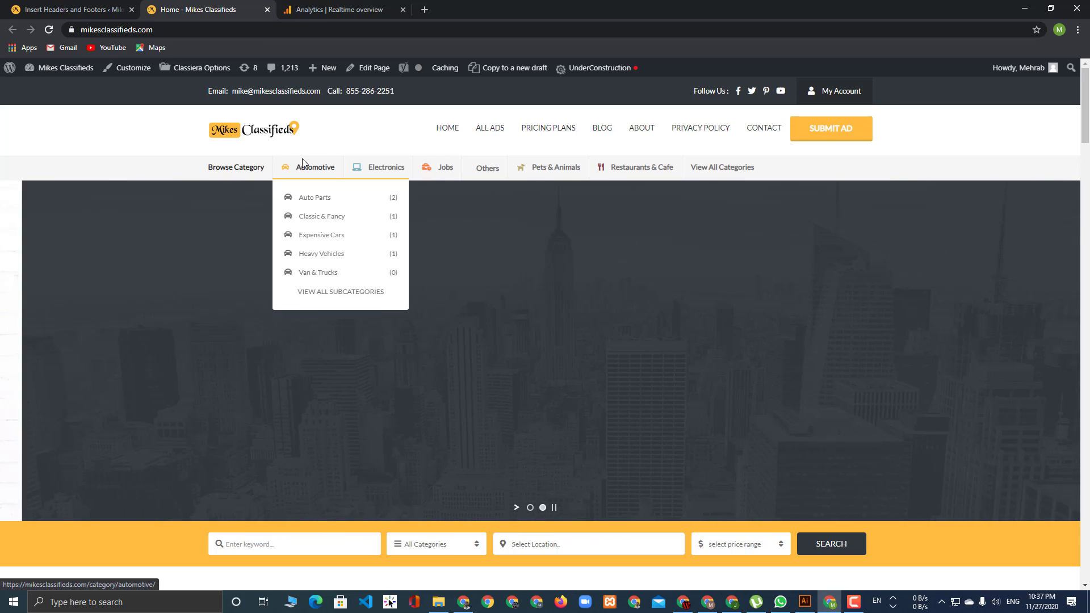
mouse_move(531, 229)
left_click(92, 5)
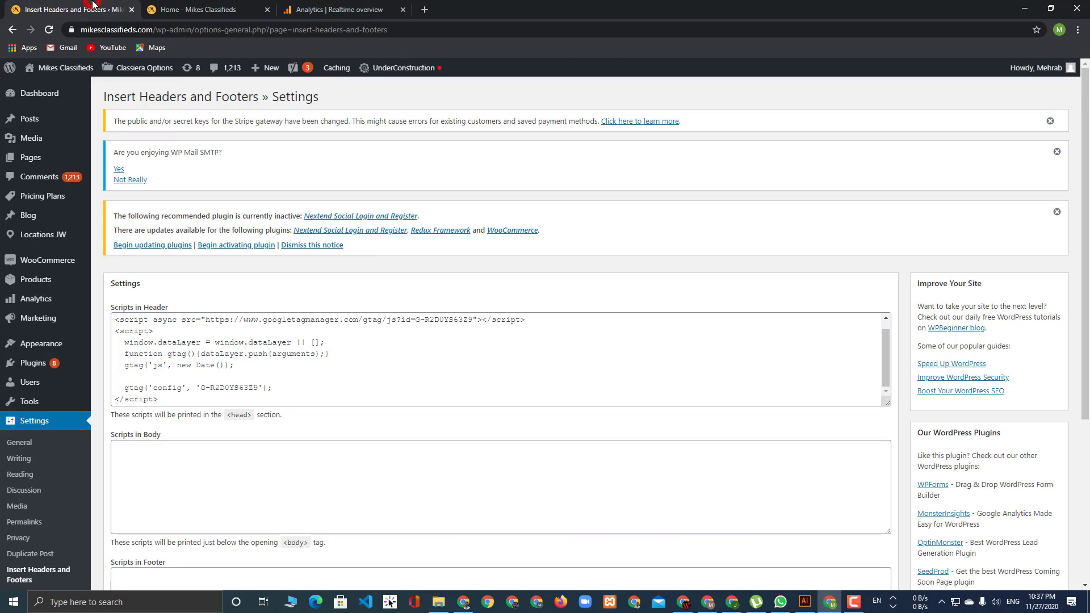
scroll(353, 359, "up", 1)
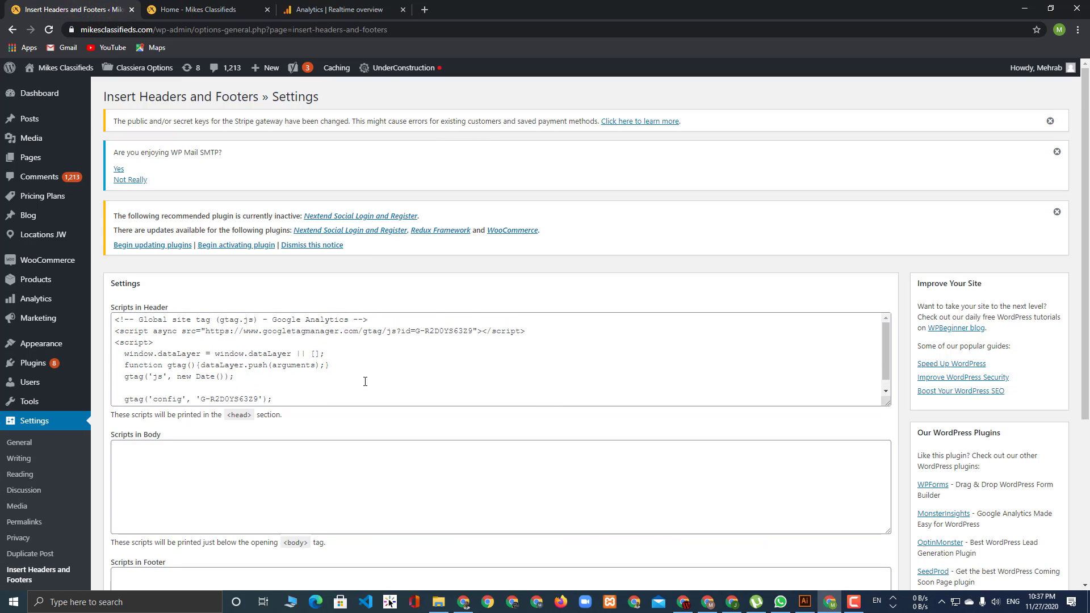
left_click(193, 10)
left_click(341, 9)
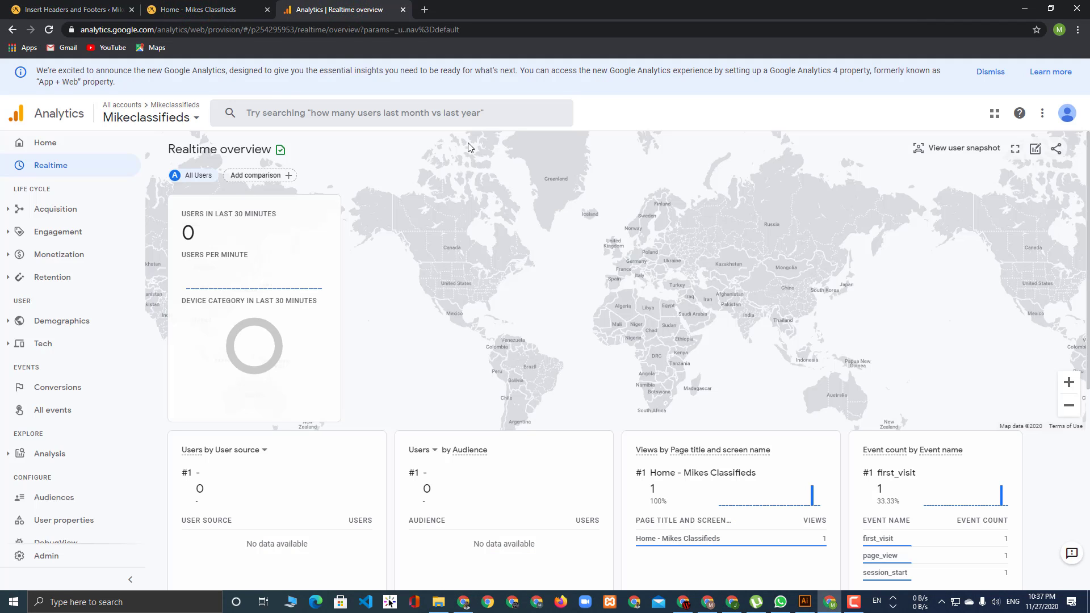
Switch to WordPress, open the Add Plugins page and search for "Monsterinsight".
left_click(79, 9)
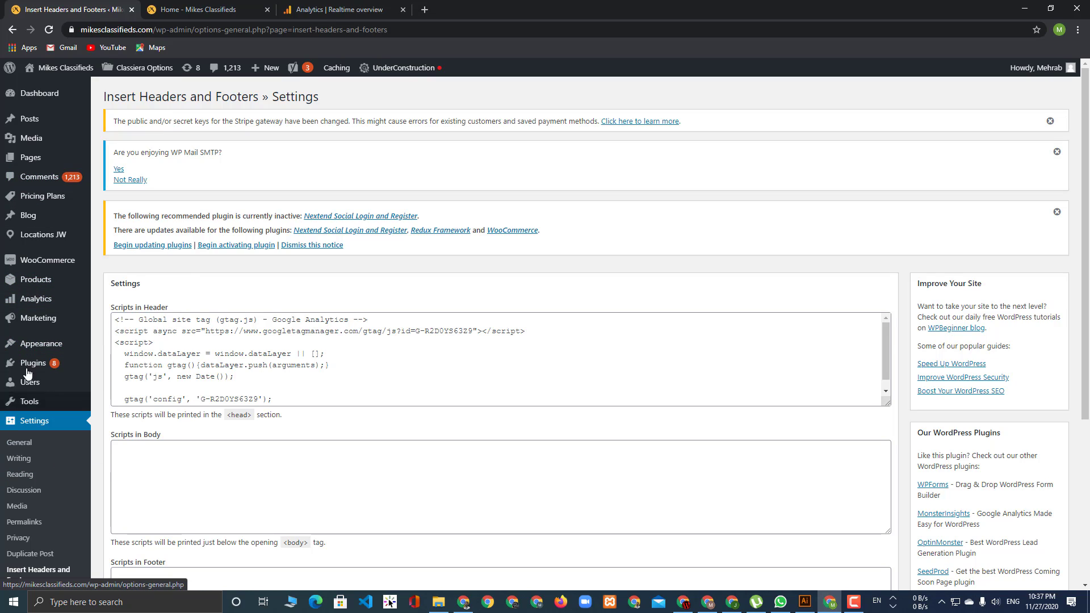
mouse_move(29, 363)
left_click(120, 380)
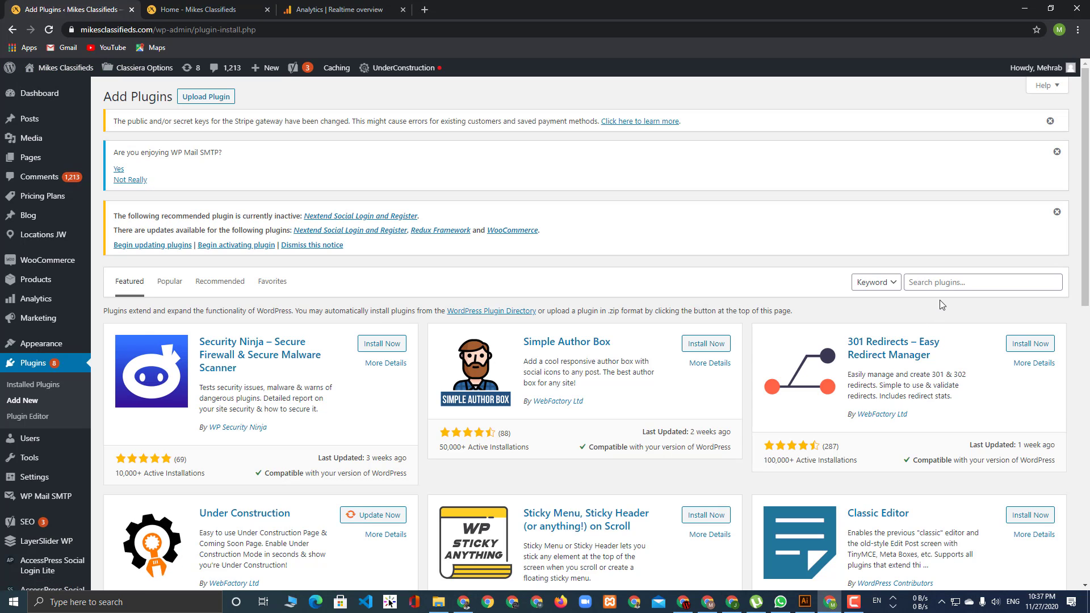
left_click(940, 289)
type("M")
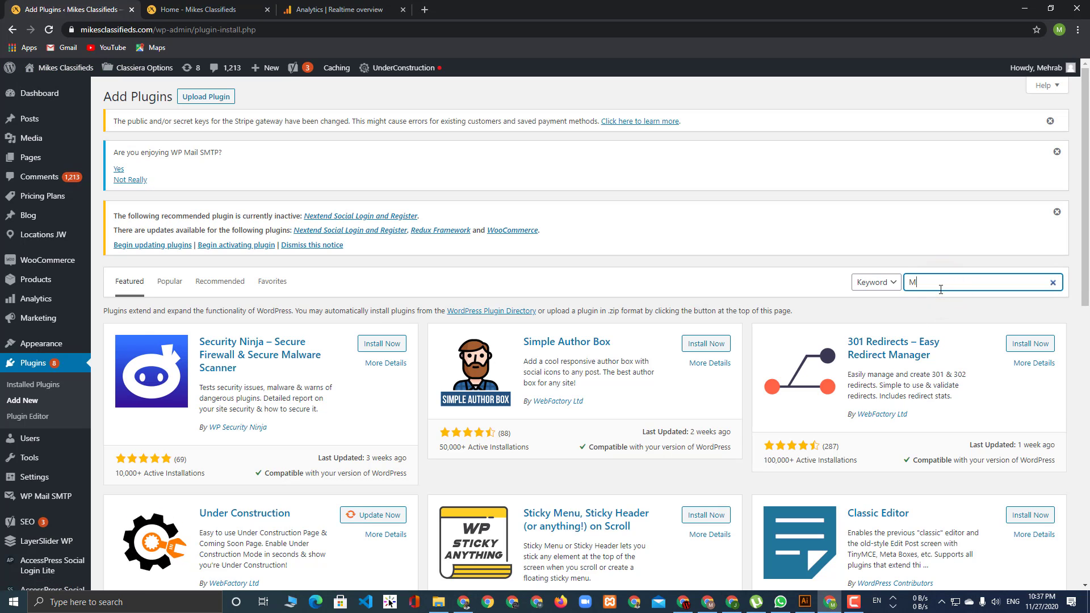
type("onster")
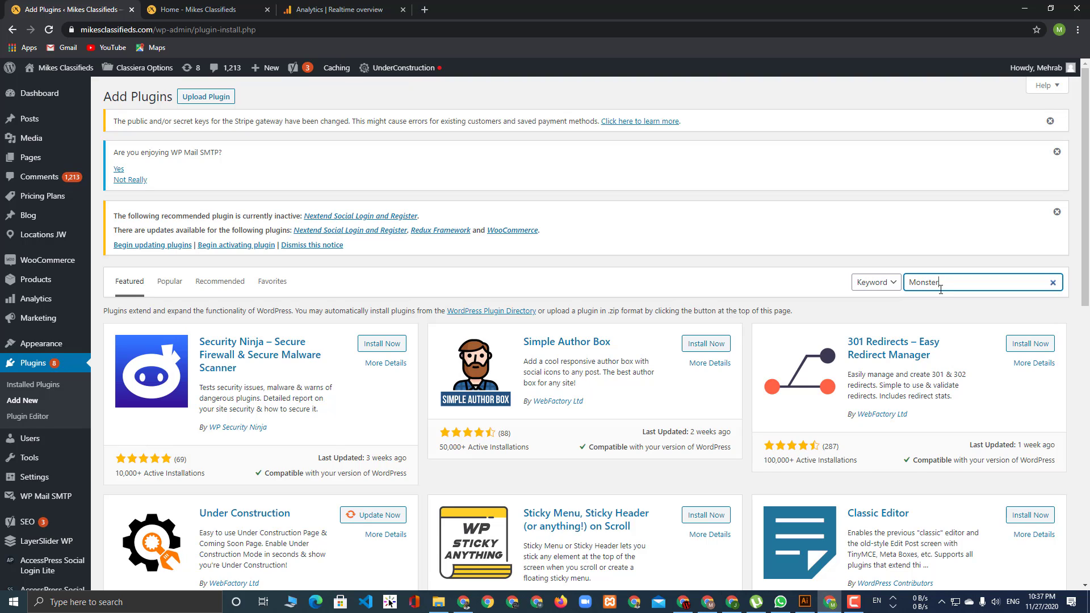
type("insight")
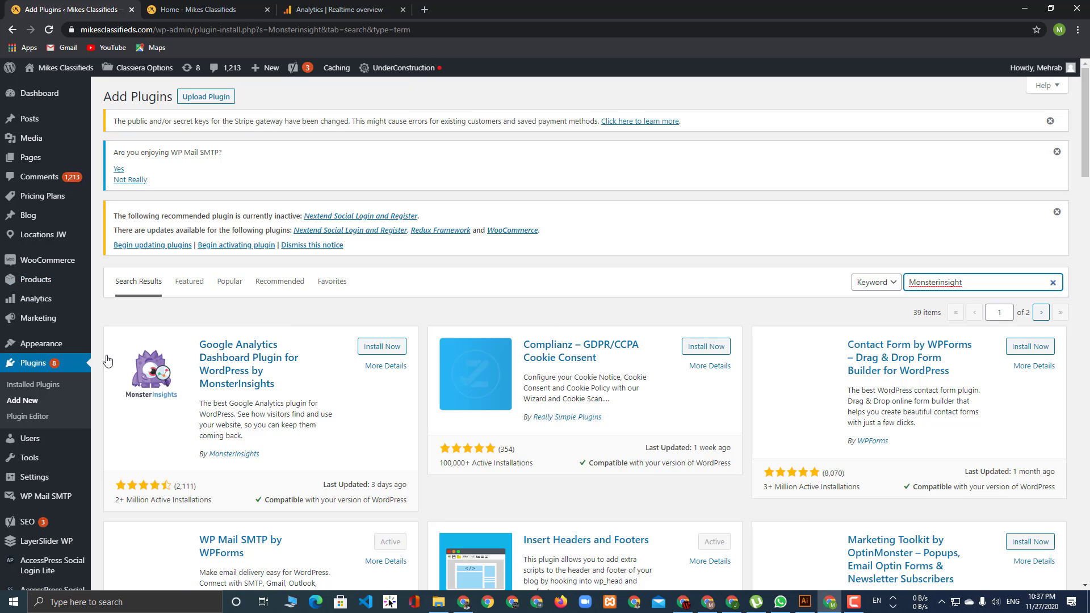
Install and activate the Google Analytics Dashboard Plugin for WordPress by MonsterInsights.
double_click(177, 486)
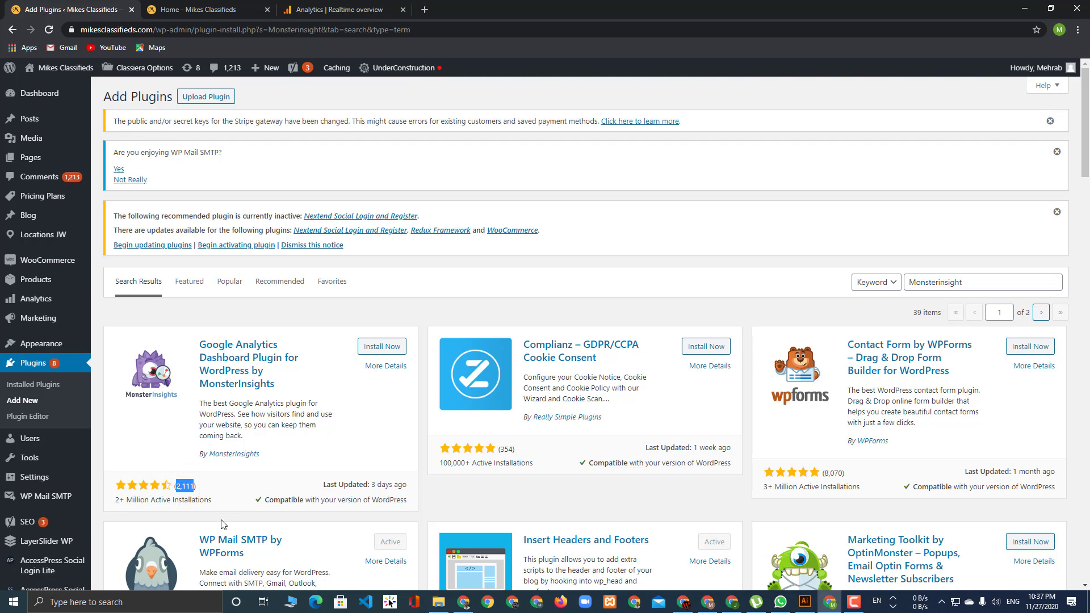
left_click(392, 349)
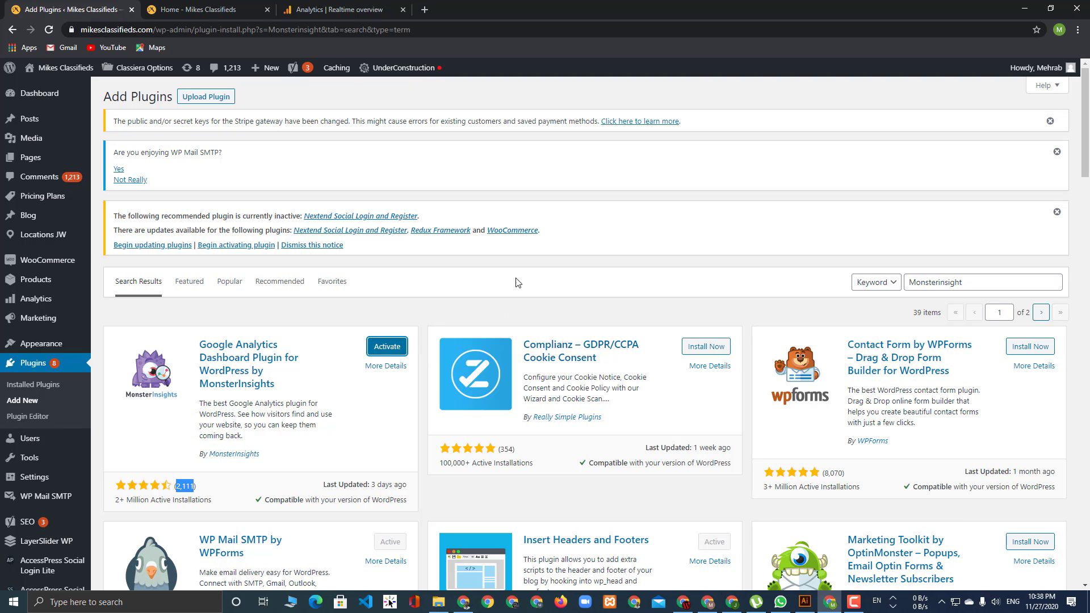
left_click(375, 349)
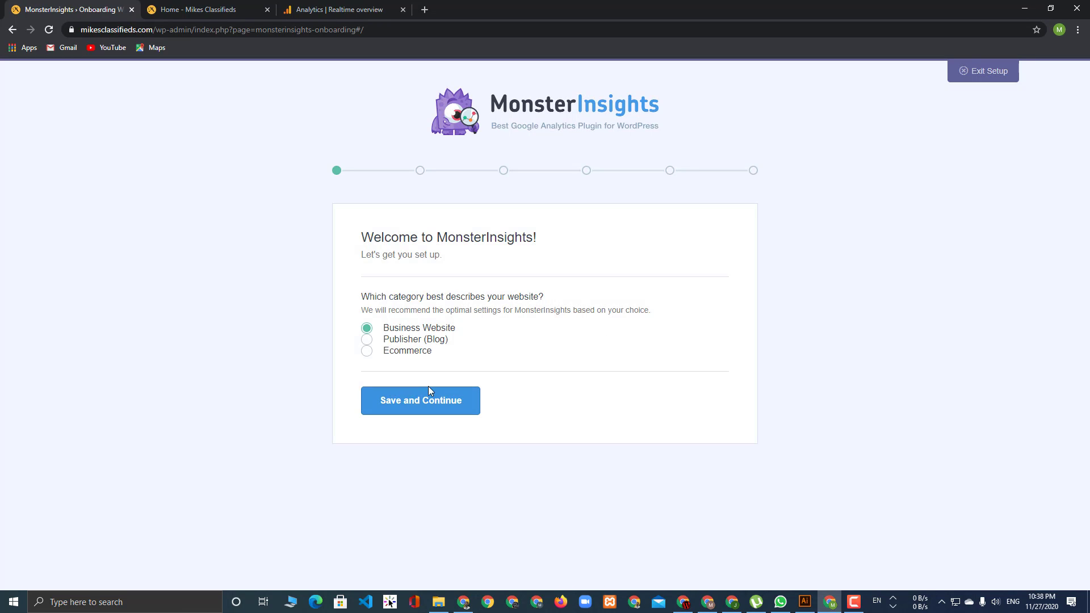
Set the MonsterInsights website category to Business Website and connect the plugin by allowing access to the Google account.
left_click(422, 401)
left_click(444, 428)
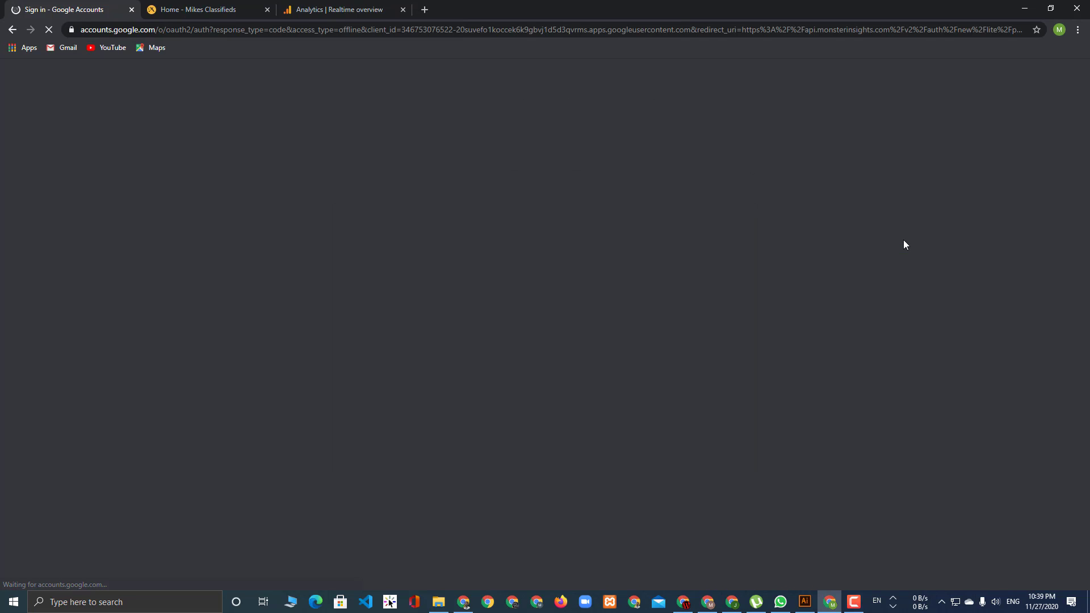
left_click(512, 324)
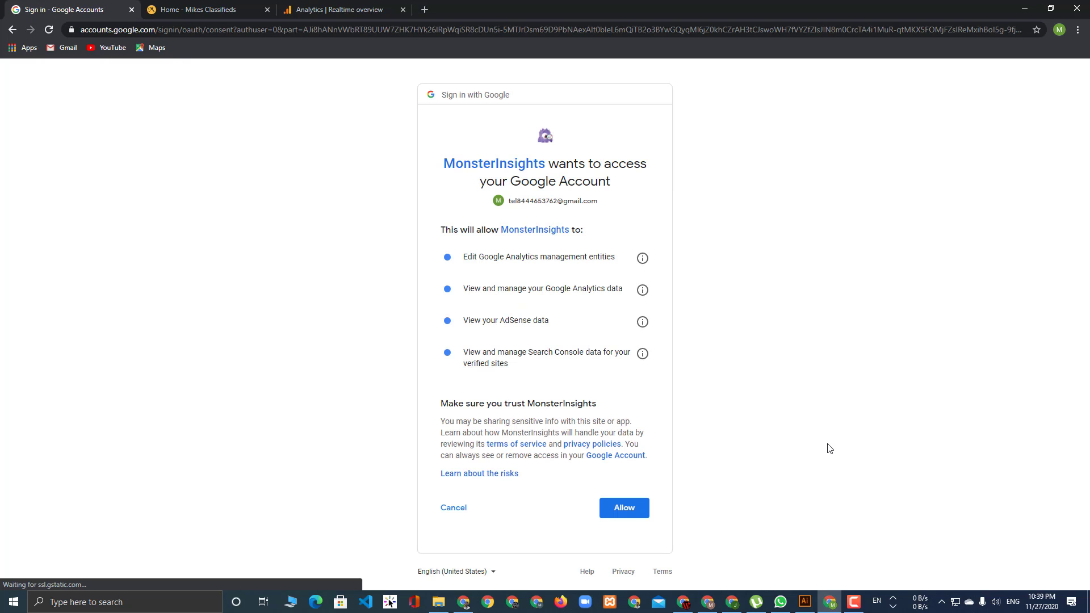
left_click(628, 508)
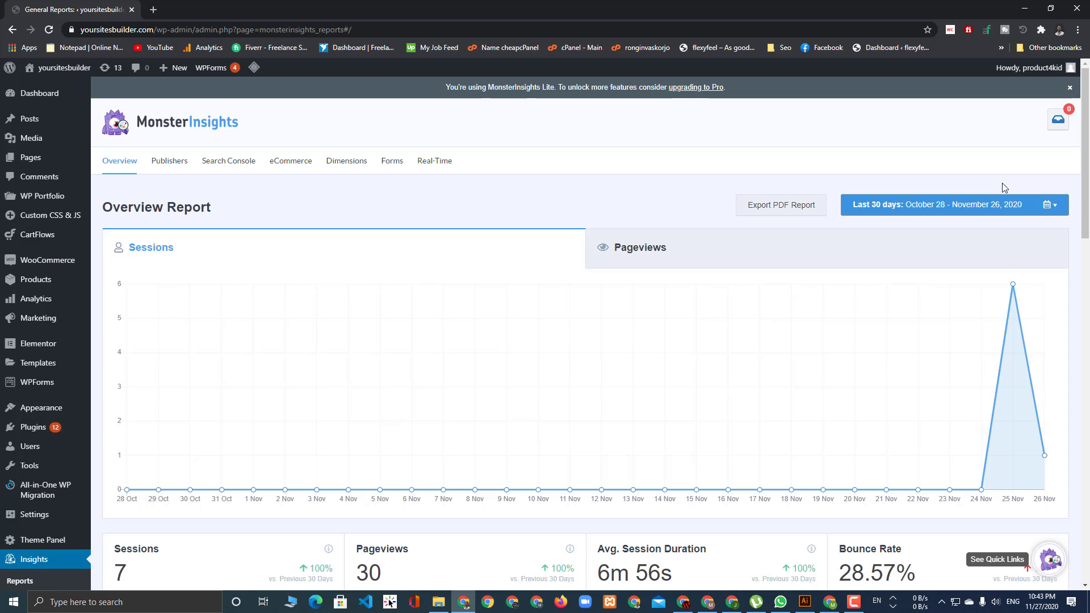
Review the MonsterInsights Overview Report on yoursitesbuilder.com, from sessions and device breakdown to the top posts and pages.
scroll(454, 369, "down", 5)
scroll(477, 403, "up", 5)
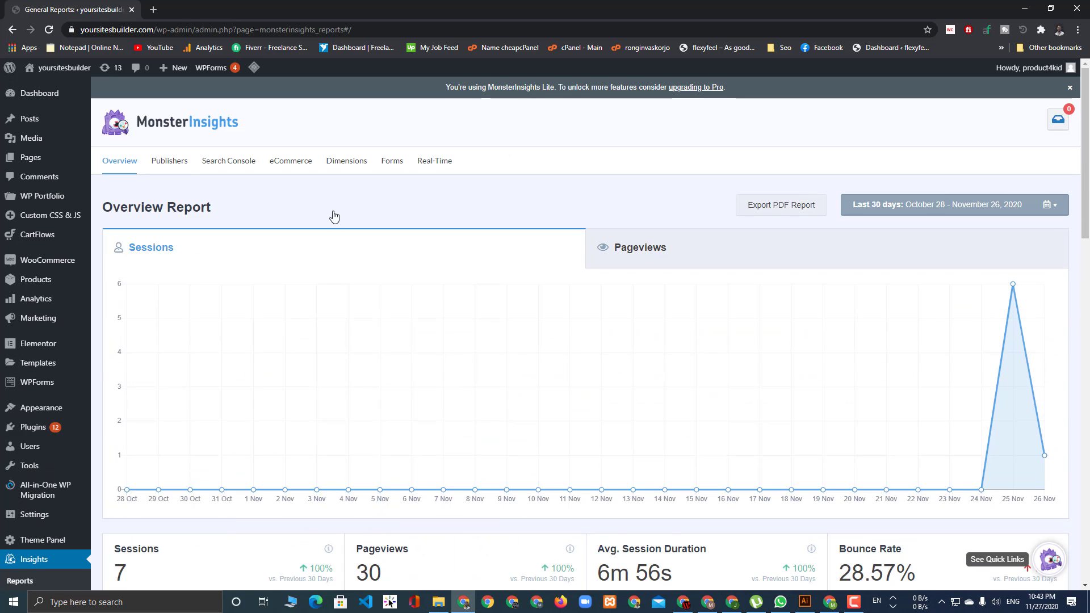
scroll(645, 377, "down", 8)
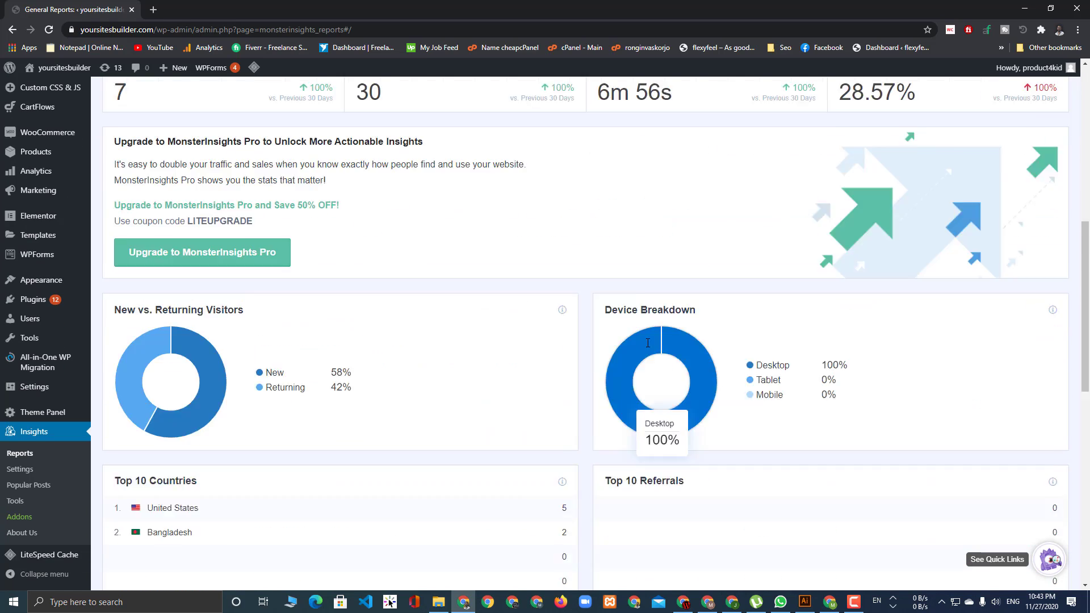
scroll(647, 343, "down", 10)
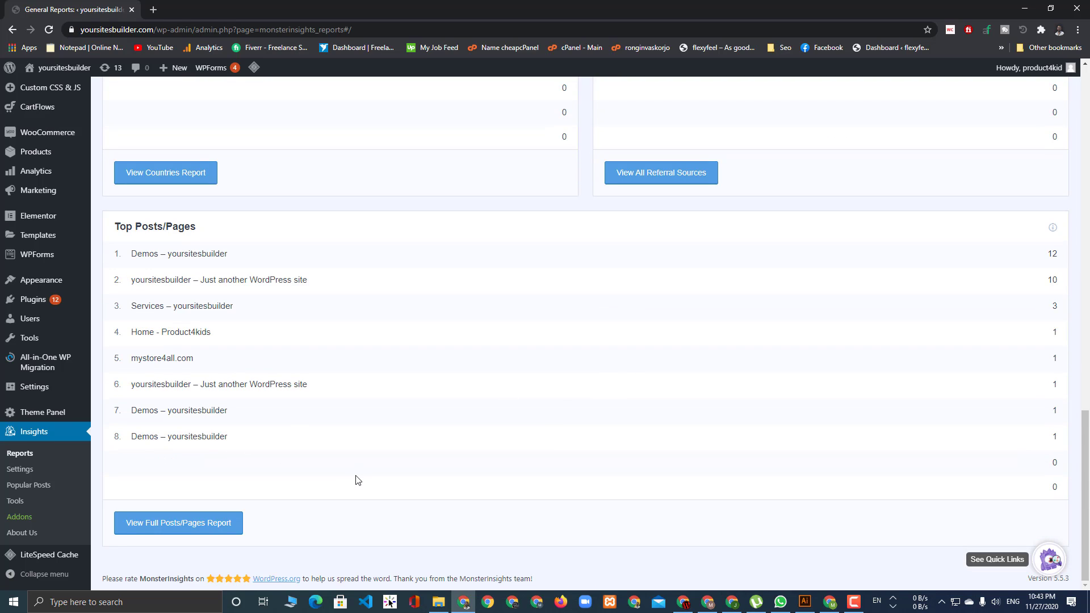
scroll(357, 480, "up", 20)
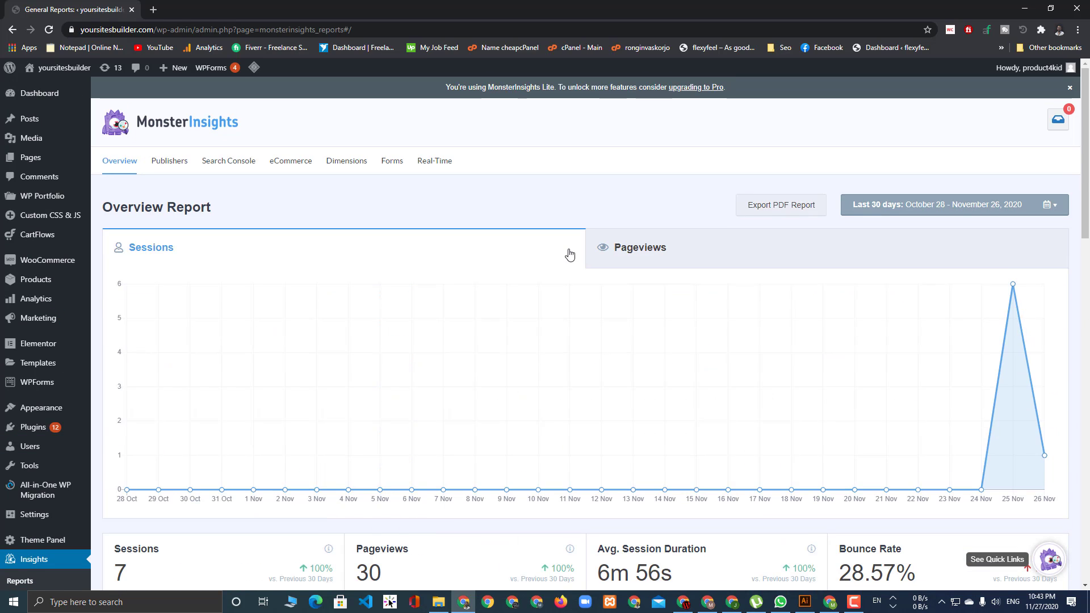